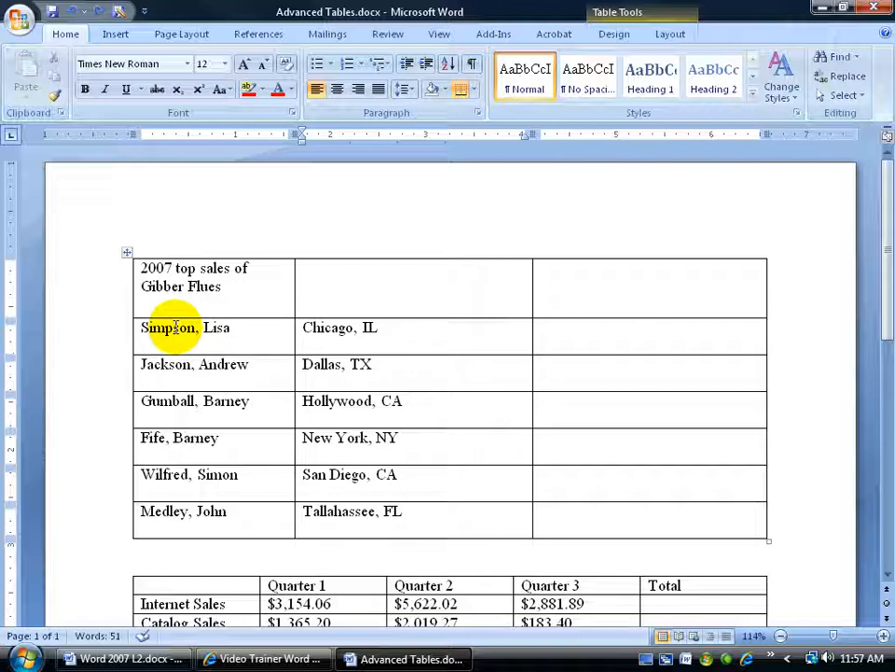
pyautogui.click(175, 328)
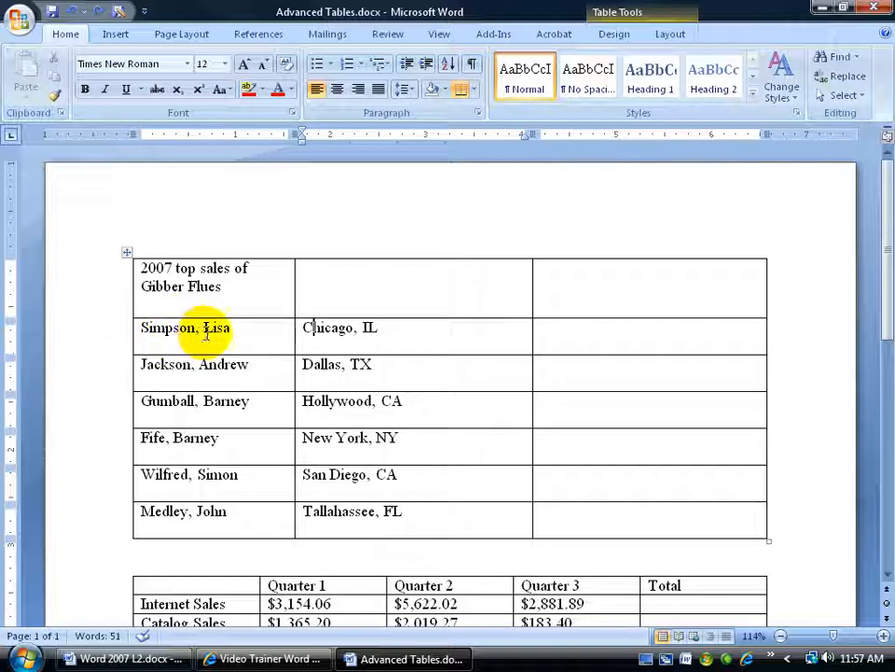
pyautogui.click(146, 331)
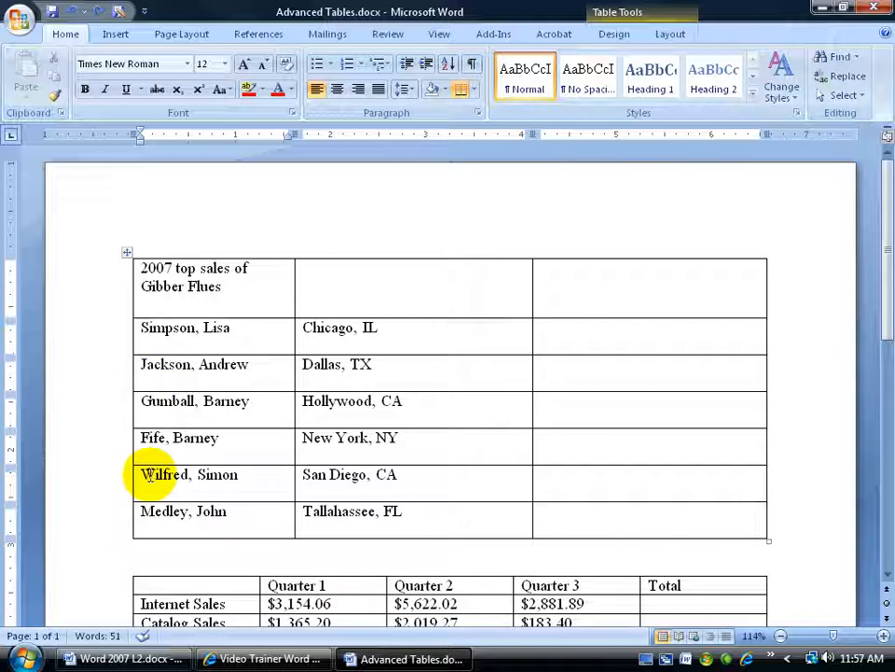
pyautogui.click(230, 364)
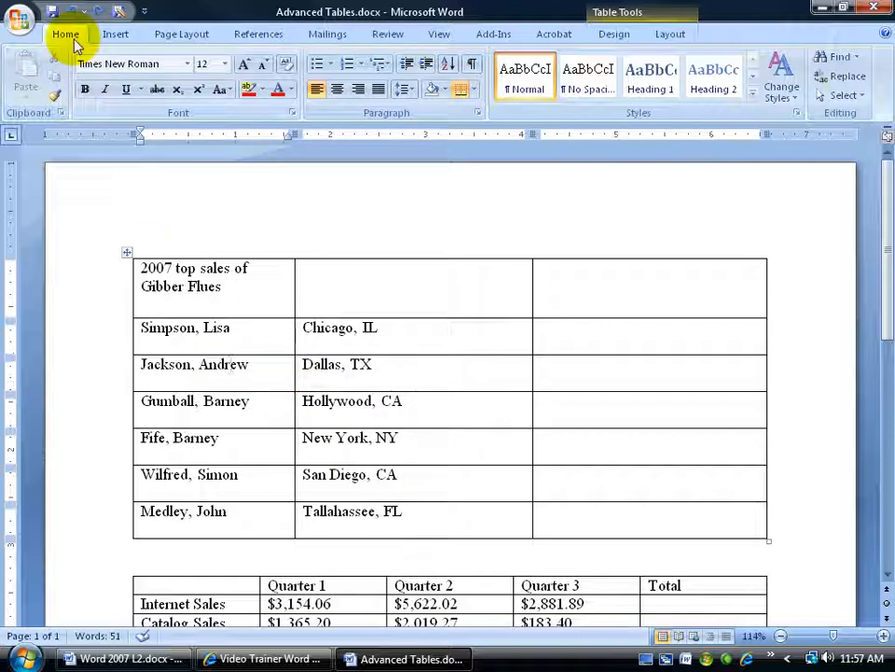
pyautogui.click(450, 65)
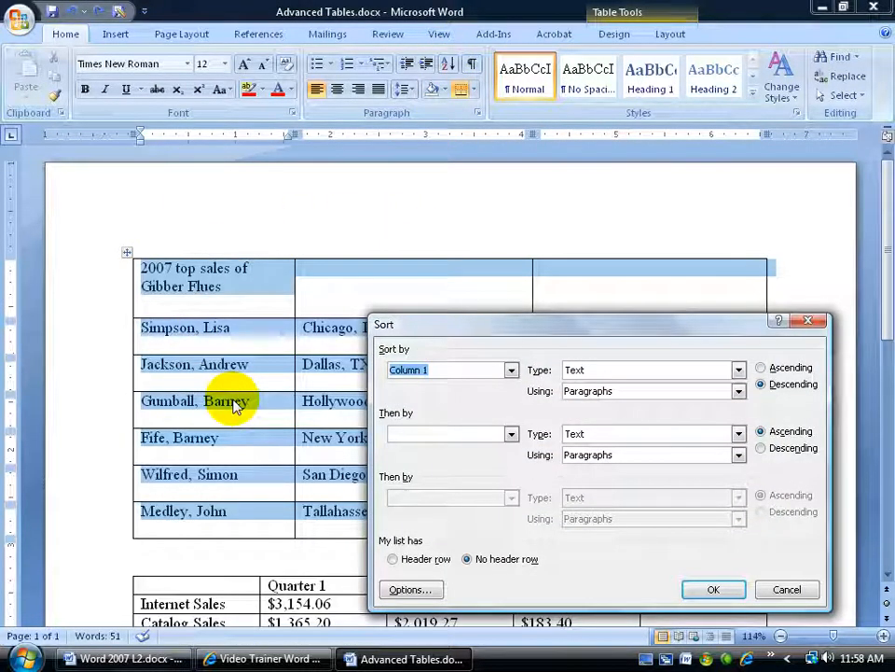
pyautogui.moveTo(439, 346); pyautogui.dragTo(430, 371)
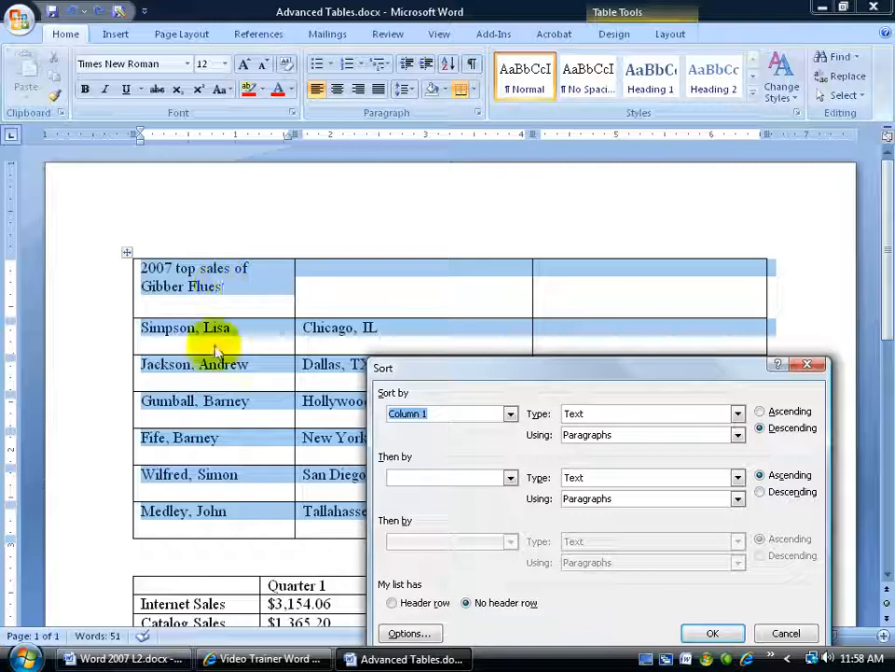
pyautogui.moveTo(441, 372); pyautogui.dragTo(431, 227)
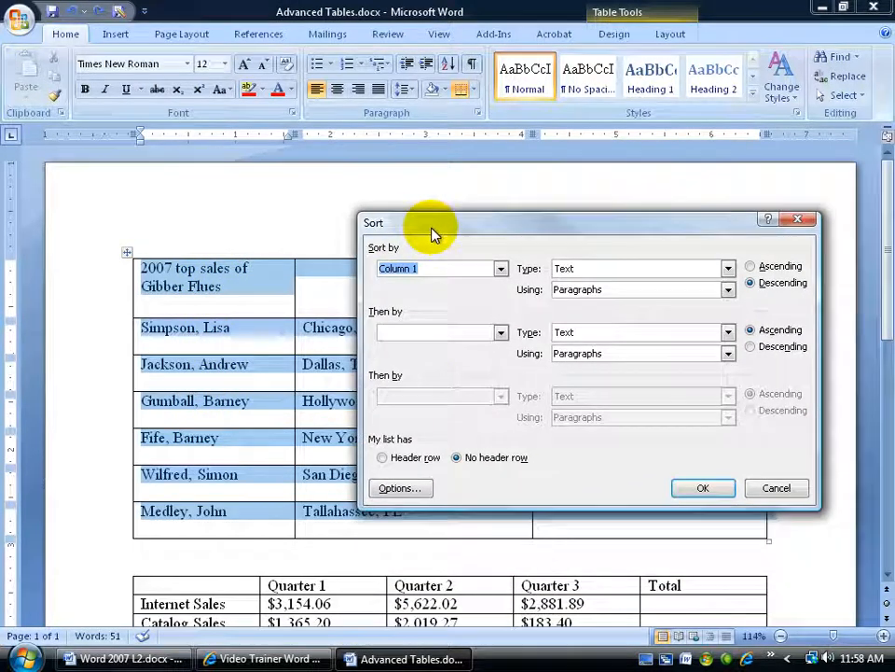
pyautogui.click(382, 458)
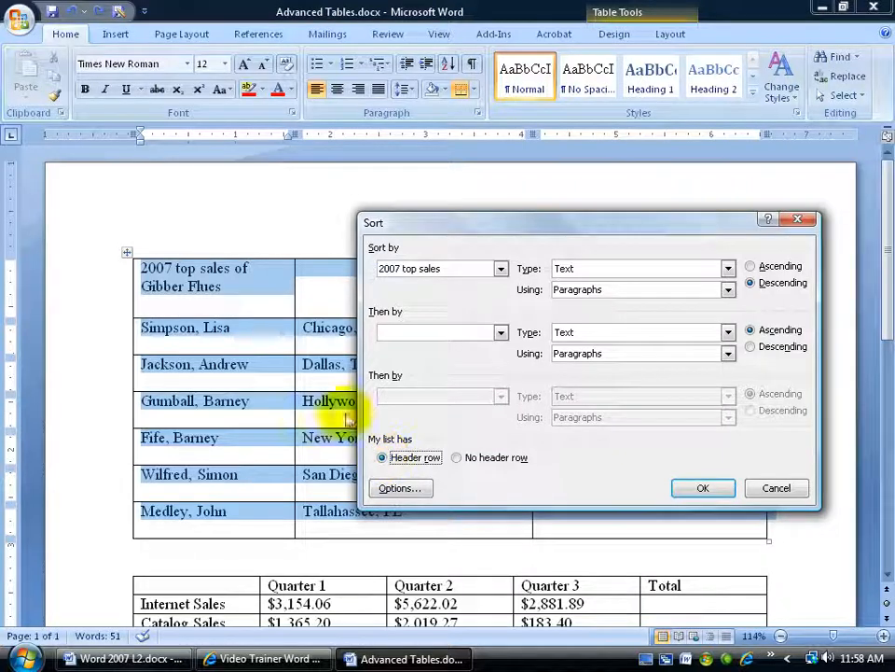
pyautogui.moveTo(406, 235); pyautogui.dragTo(375, 362)
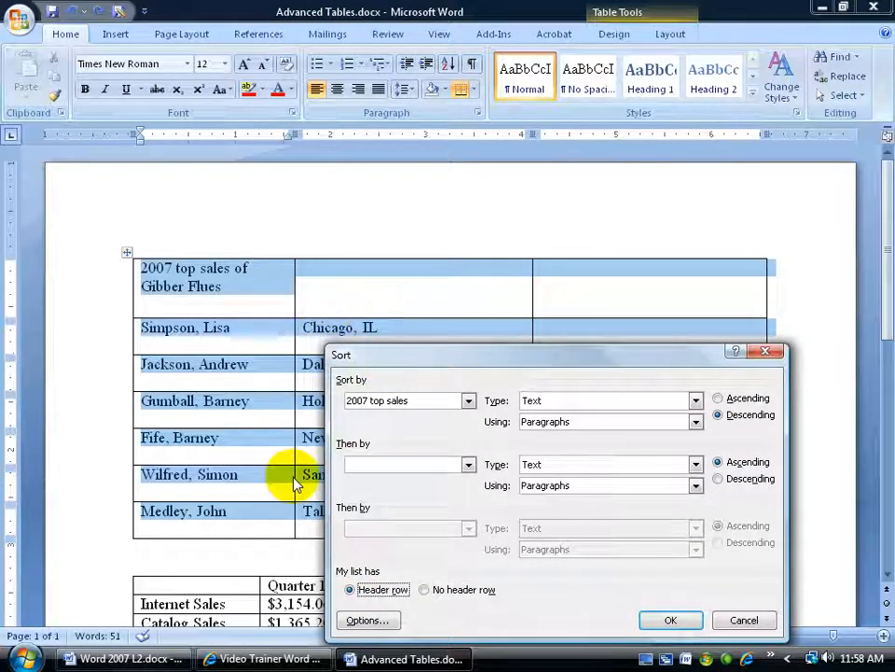
pyautogui.moveTo(452, 361); pyautogui.dragTo(471, 276)
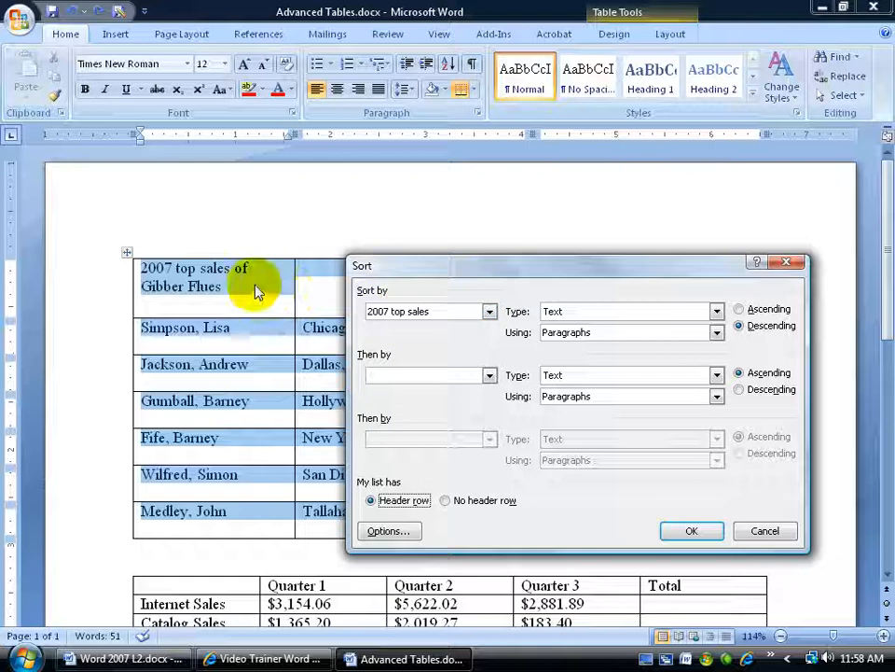
pyautogui.click(489, 310)
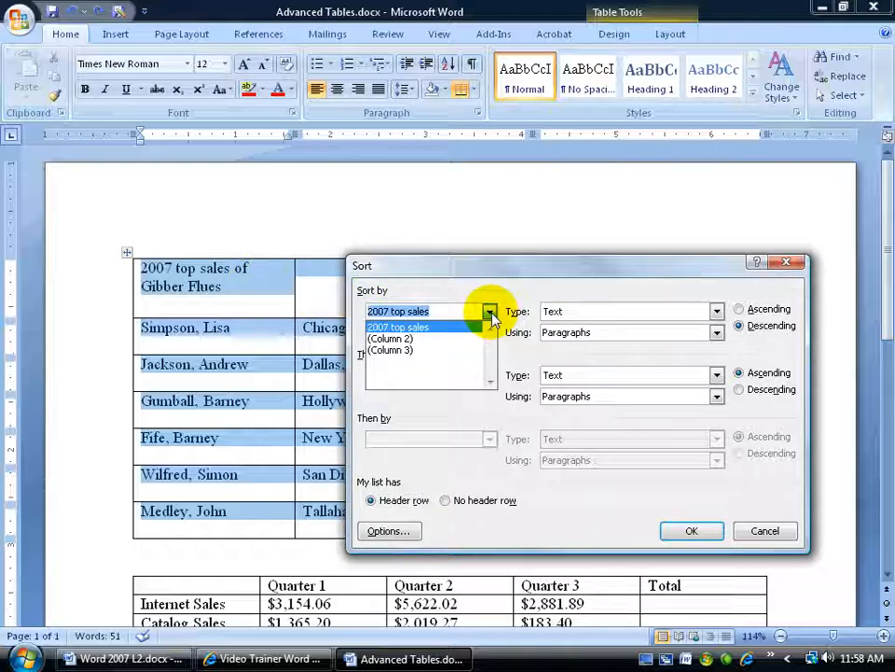
pyautogui.click(487, 312)
pyautogui.moveTo(499, 274); pyautogui.dragTo(452, 358)
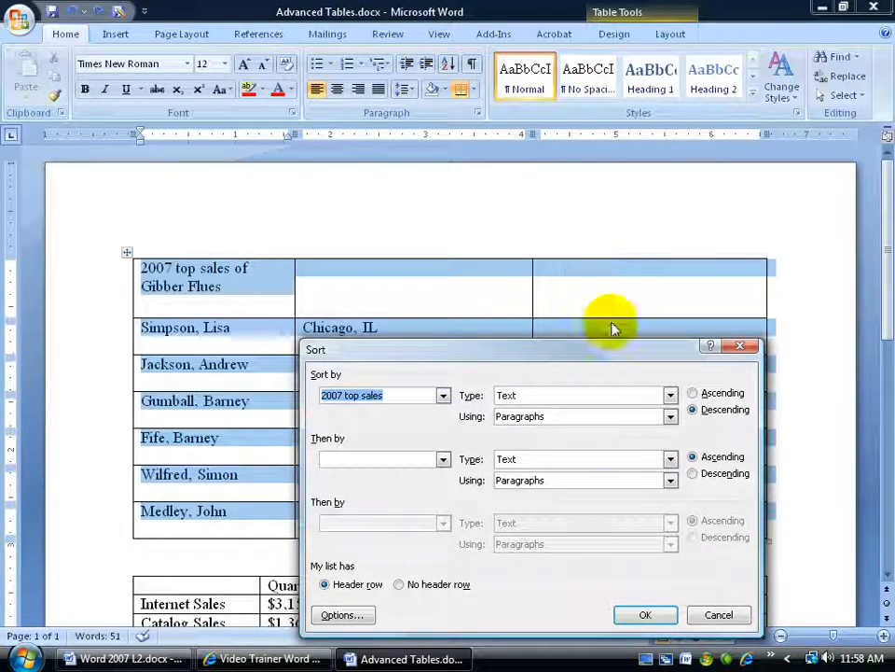
pyautogui.click(719, 614)
# - Enter the heading Location in the second column's header cell of the top sales table
pyautogui.click(430, 313)
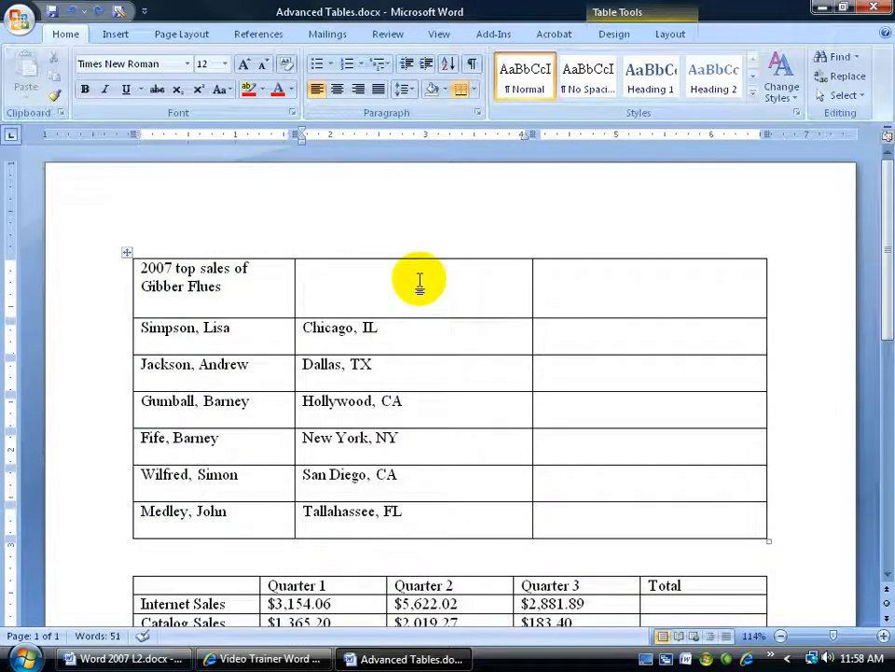
pyautogui.write('Location')
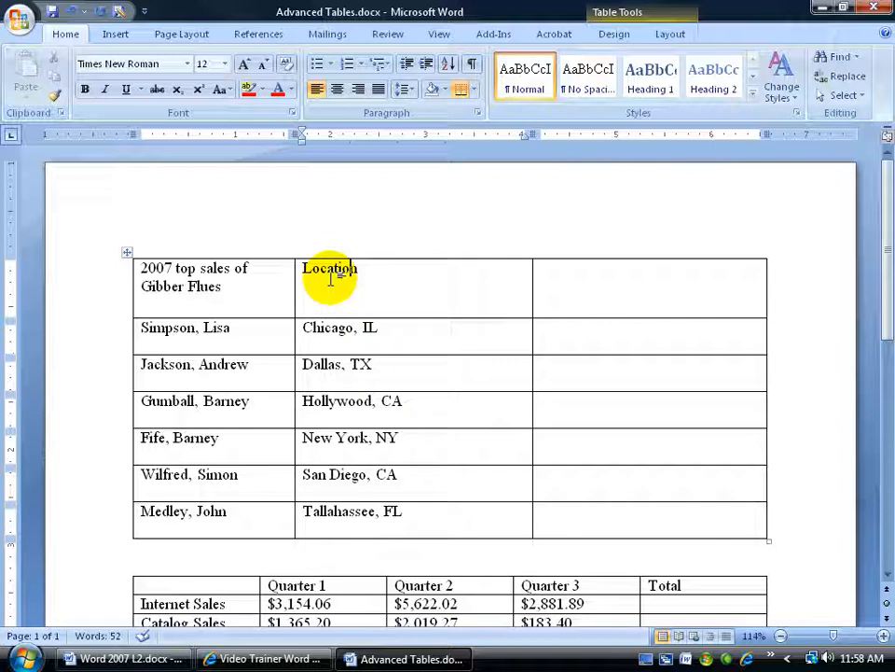
# - Sort the top sales table as text by Location in ascending order, treating the first row as a header row
pyautogui.click(448, 63)
pyautogui.moveTo(431, 347); pyautogui.dragTo(431, 207)
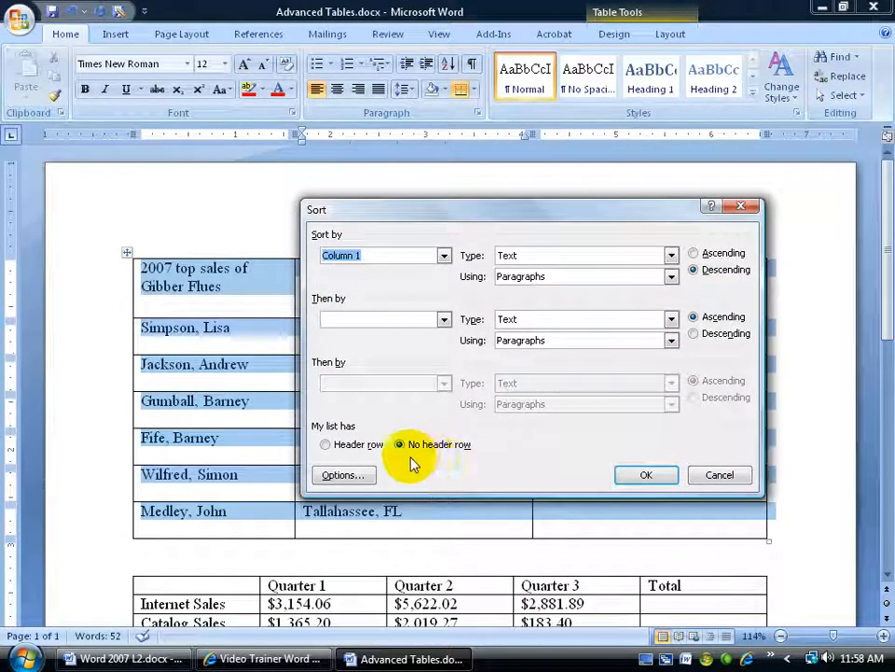
pyautogui.click(342, 448)
pyautogui.click(444, 254)
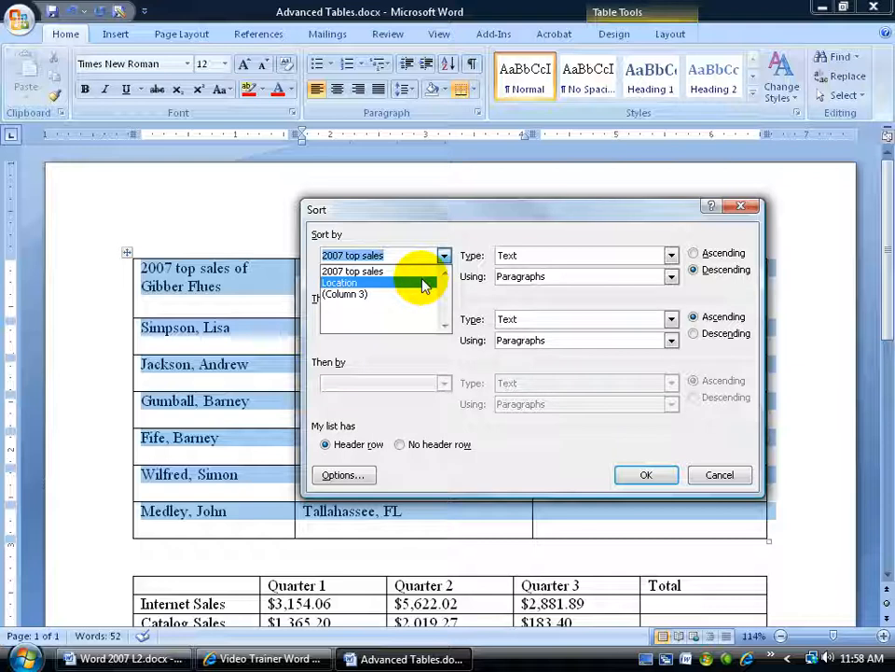
pyautogui.click(430, 213)
pyautogui.moveTo(430, 213); pyautogui.dragTo(443, 322)
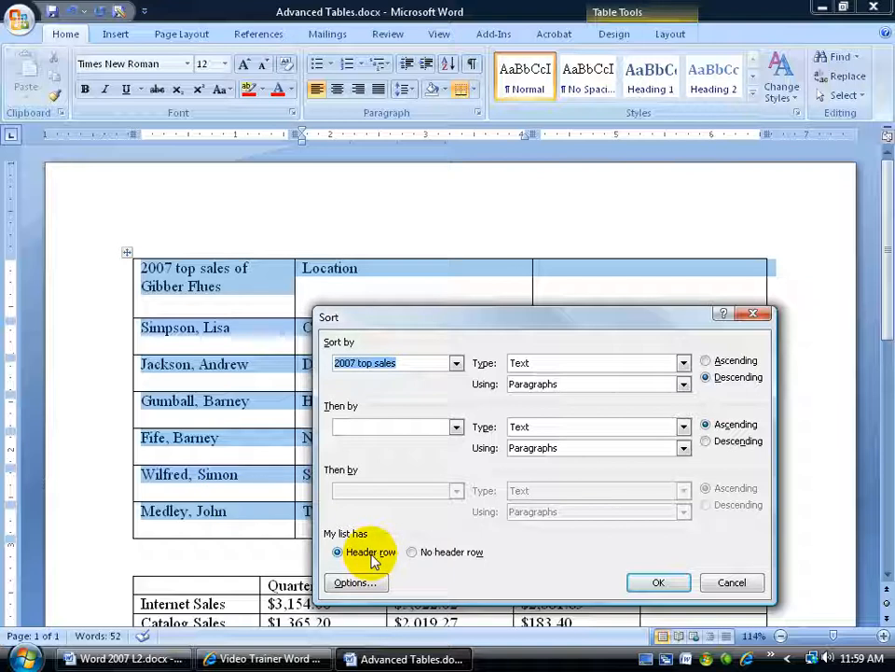
pyautogui.click(706, 360)
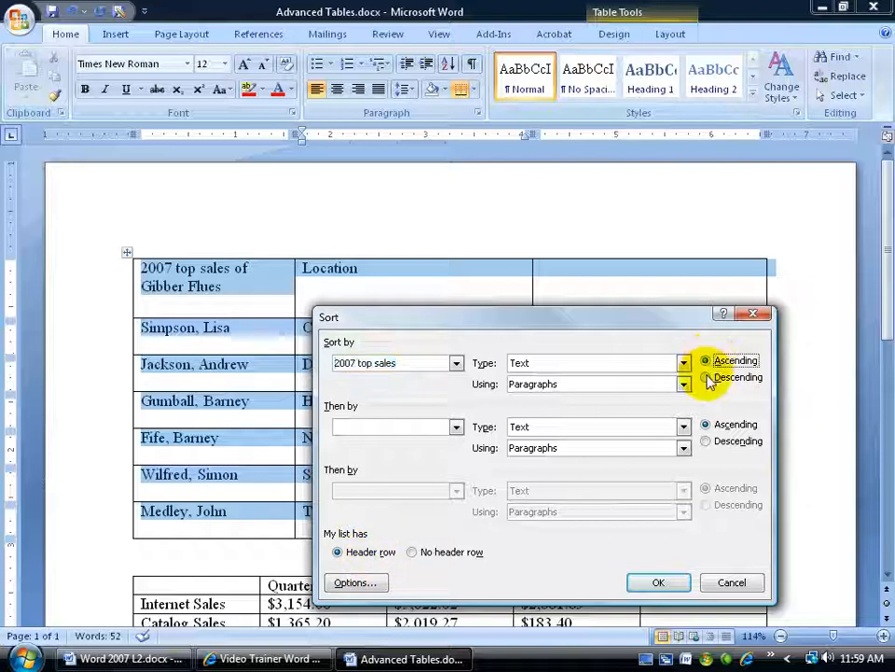
pyautogui.click(456, 363)
pyautogui.click(430, 390)
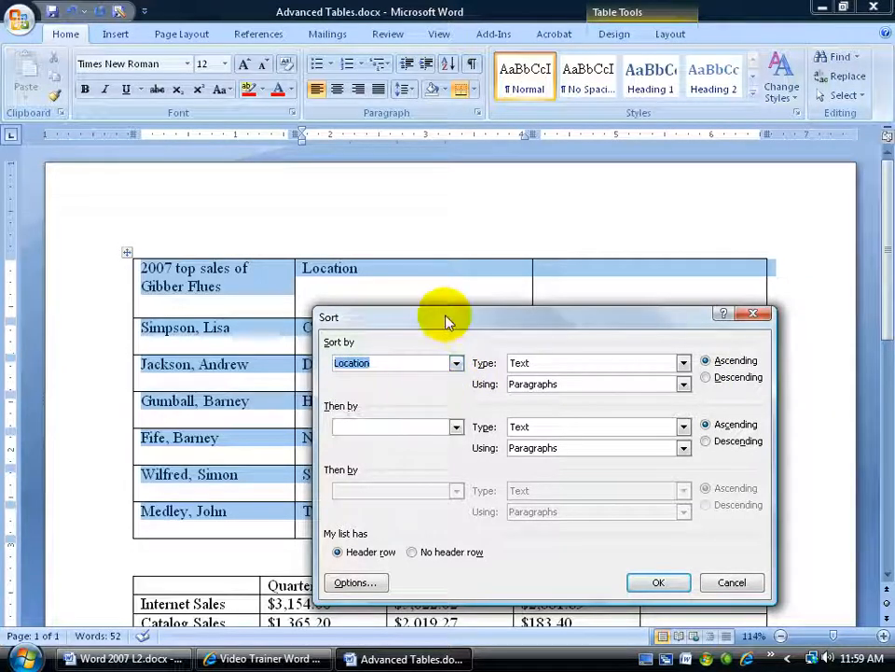
pyautogui.moveTo(450, 318); pyautogui.dragTo(570, 262)
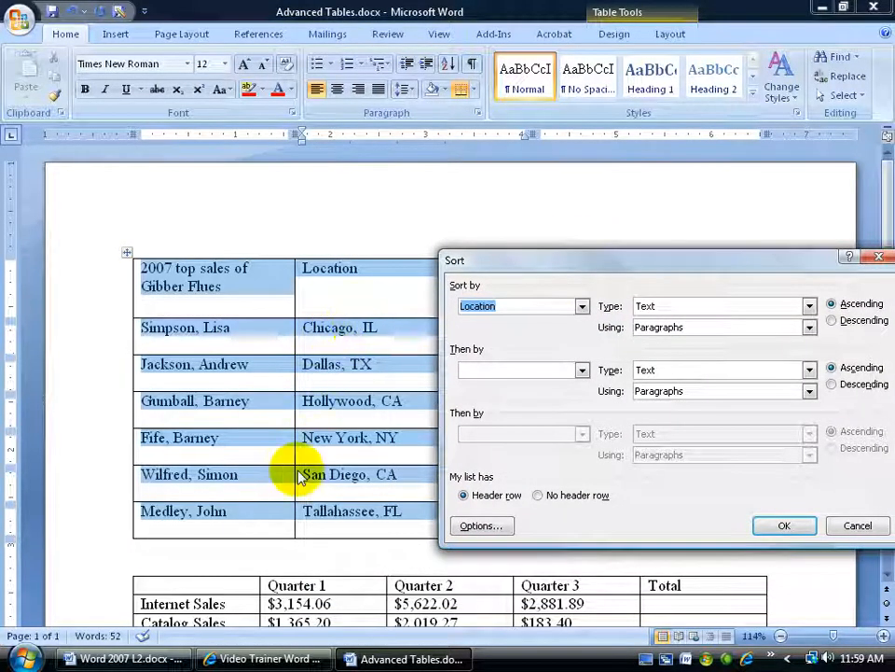
pyautogui.click(775, 528)
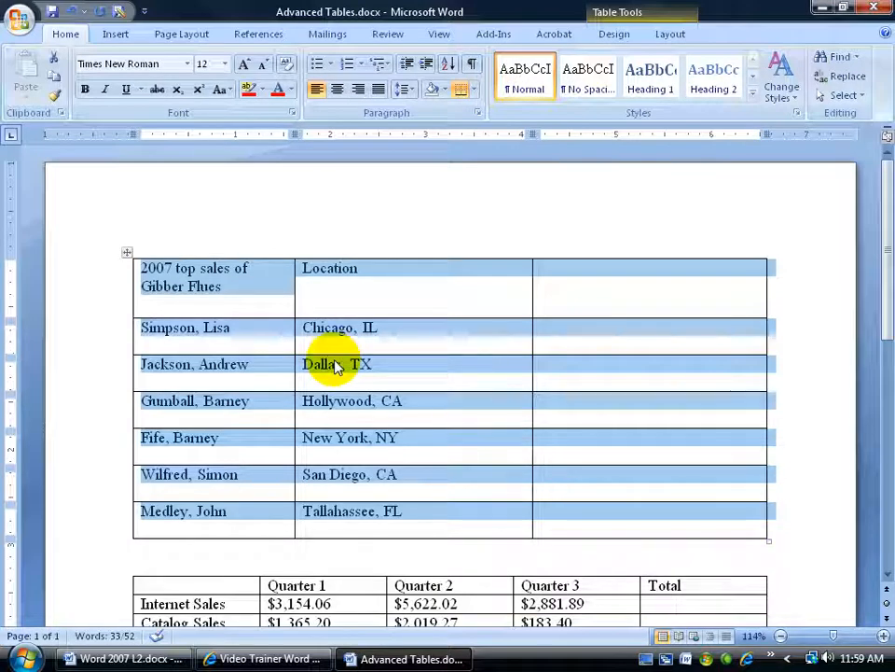
# - Sort the top sales table by Location in descending order with the header row option enabled
pyautogui.click(447, 63)
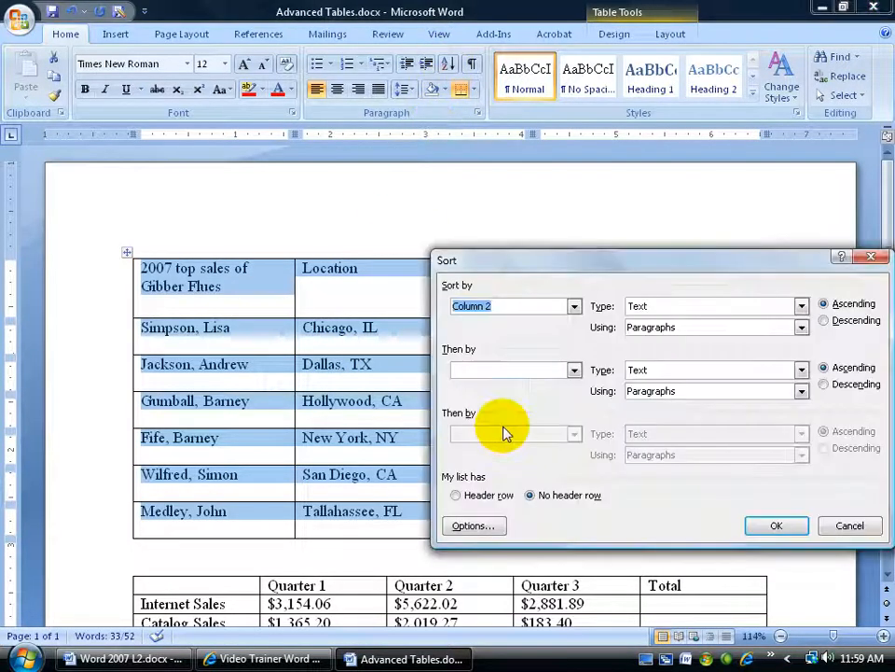
pyautogui.click(464, 498)
pyautogui.click(824, 321)
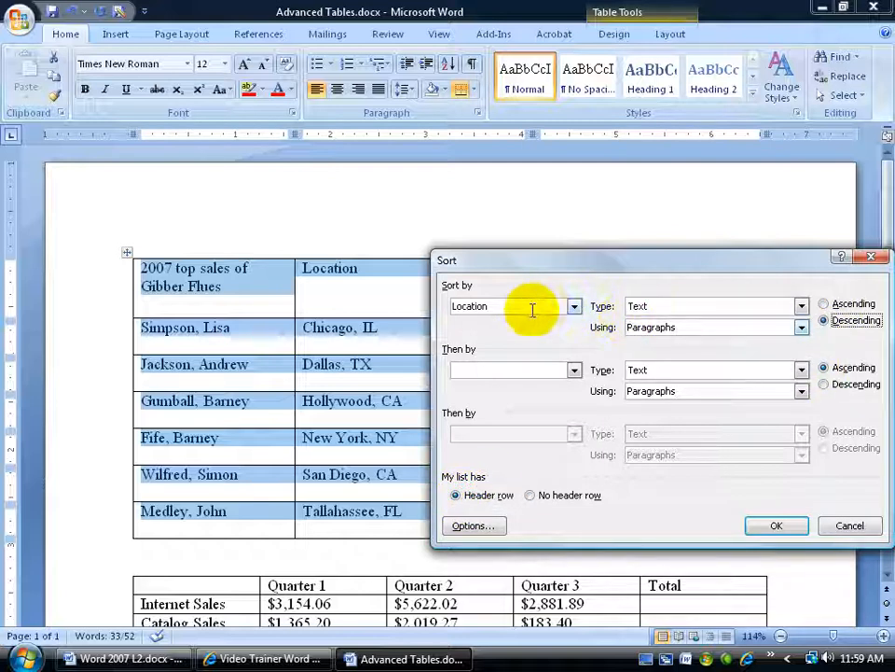
pyautogui.click(774, 528)
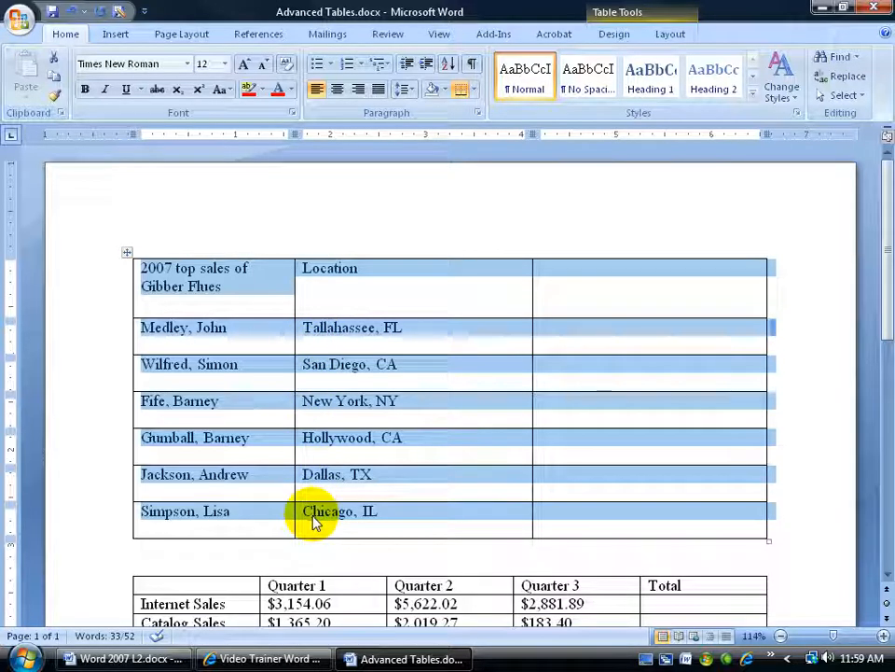
pyautogui.click(325, 330)
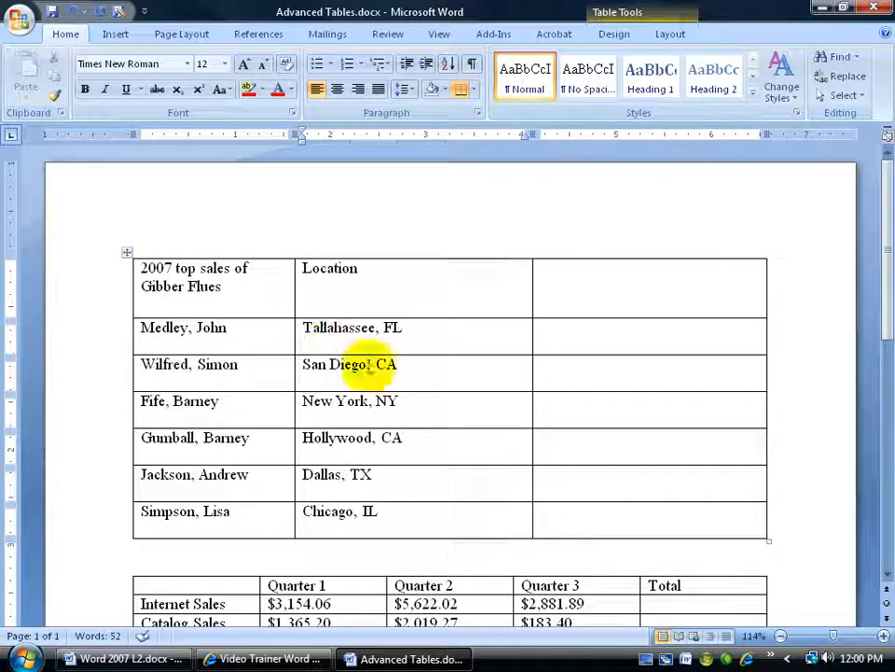
# - Cut the empty third column from the top sales table
pyautogui.click(640, 253)
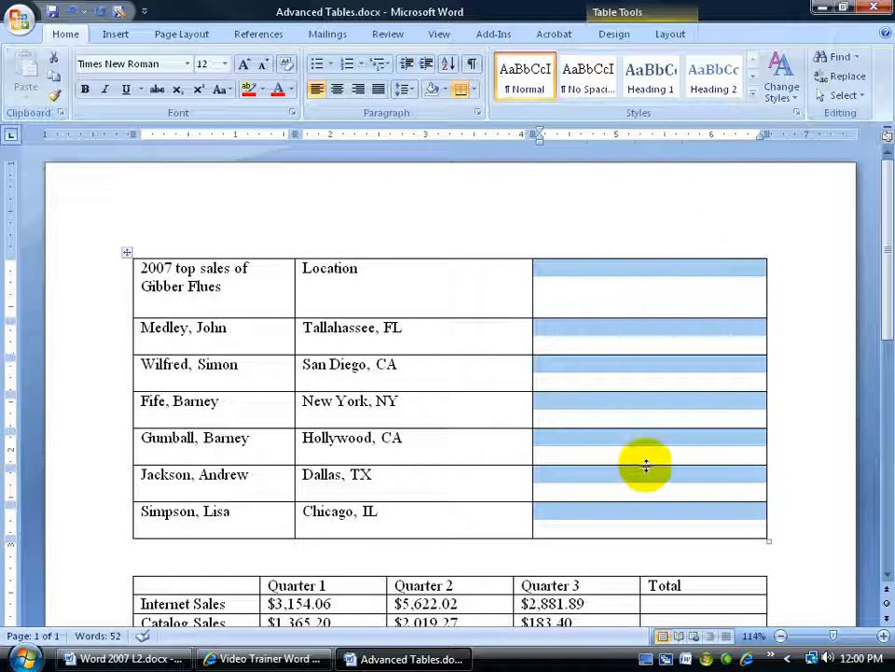
pyautogui.rightClick(631, 273)
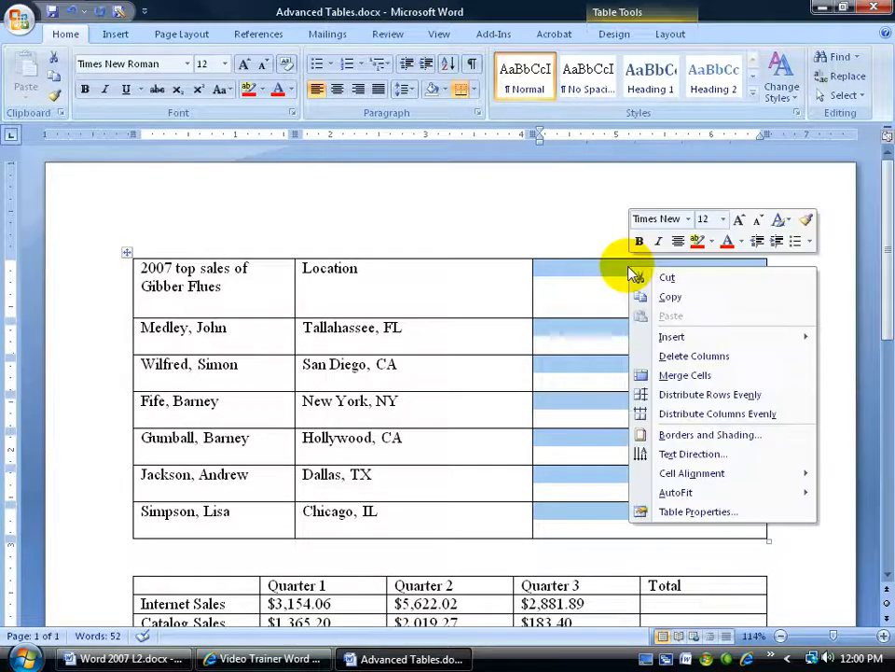
pyautogui.click(53, 59)
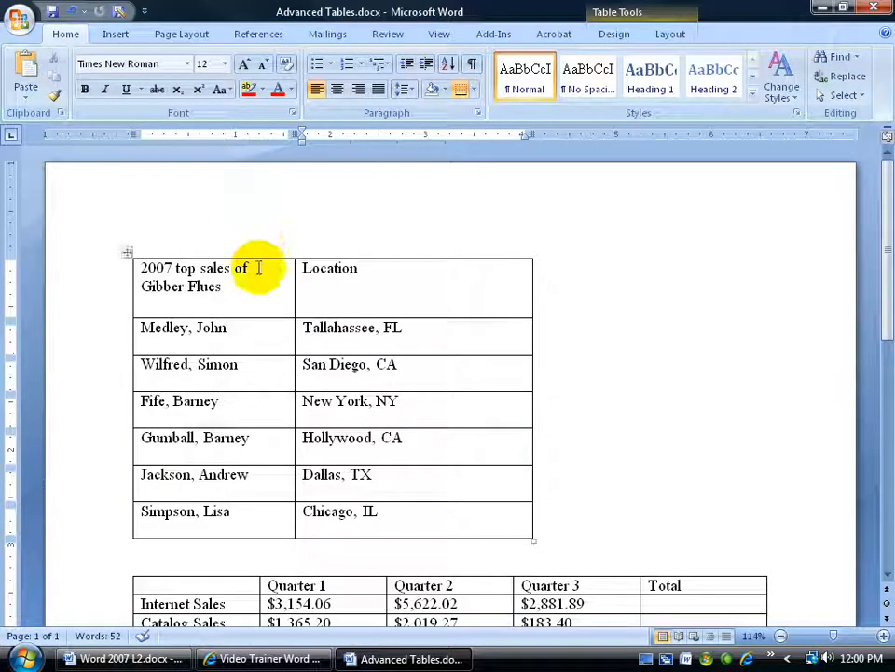
# - Paste the cut empty column before the 2007 top sales column and undo the paste
pyautogui.click(174, 286)
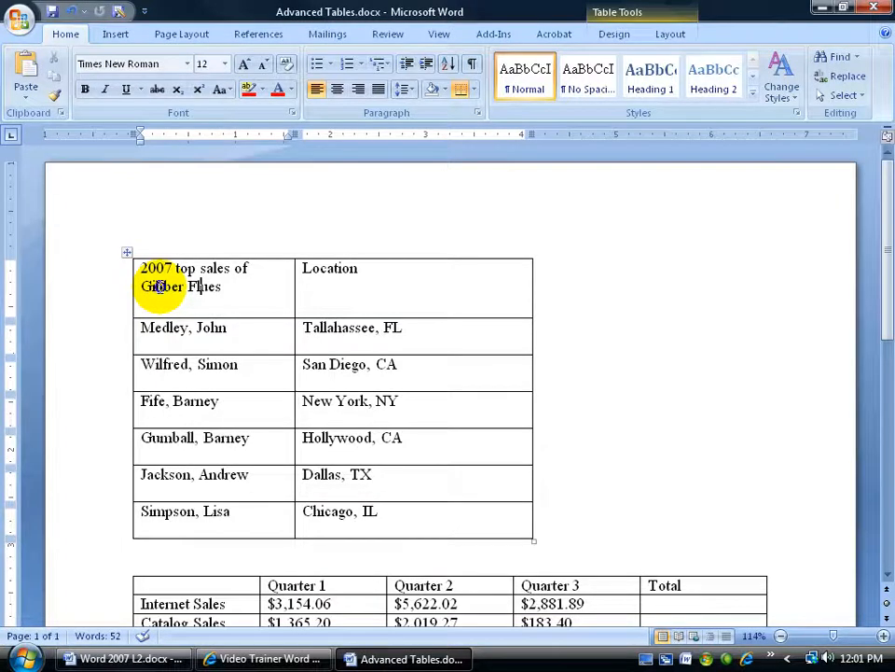
pyautogui.rightClick(160, 287)
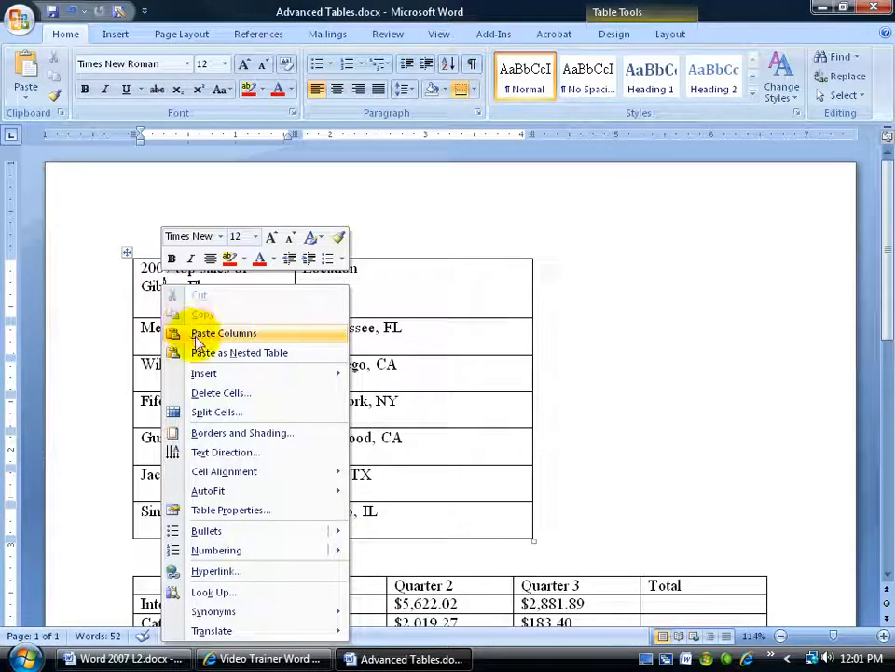
pyautogui.click(150, 283)
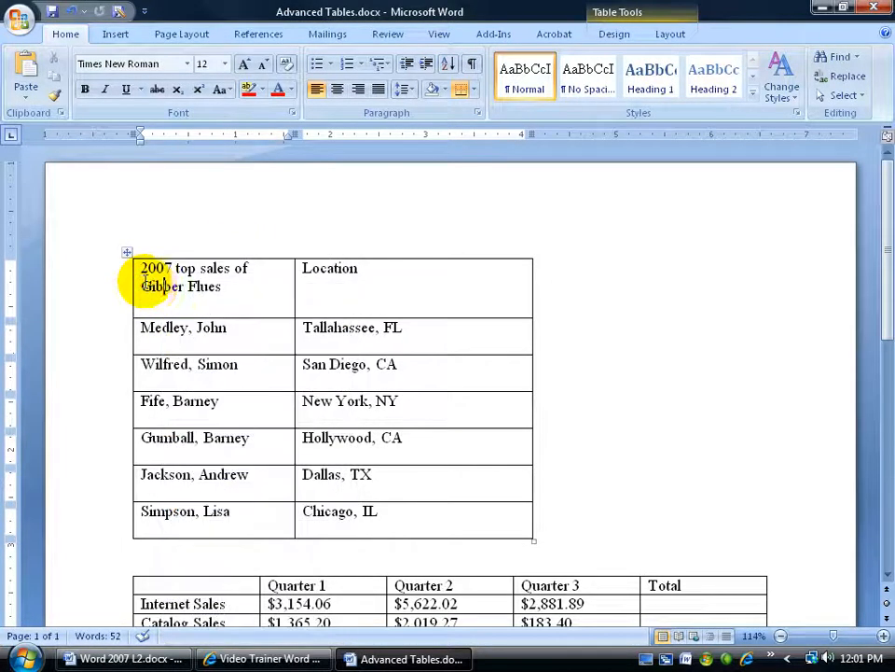
pyautogui.click(31, 75)
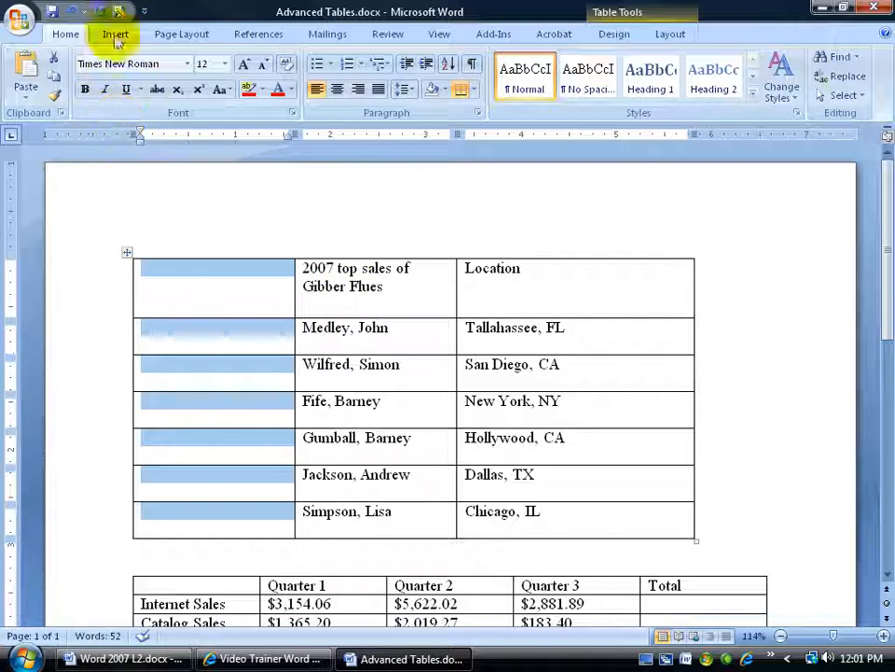
pyautogui.click(69, 11)
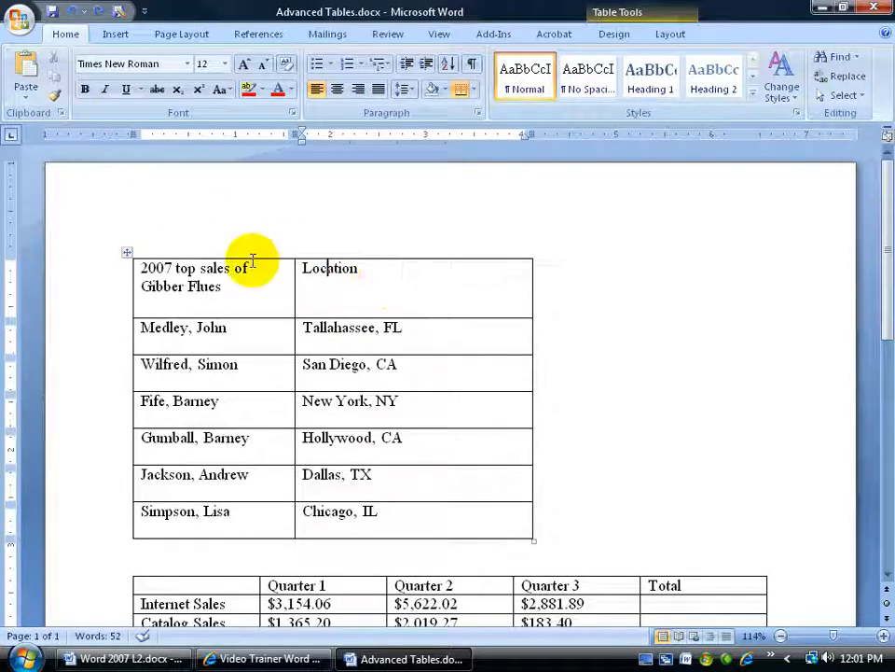
# - Paste the cut empty column into the top sales table directly before the Location column
pyautogui.rightClick(320, 272)
pyautogui.click(346, 317)
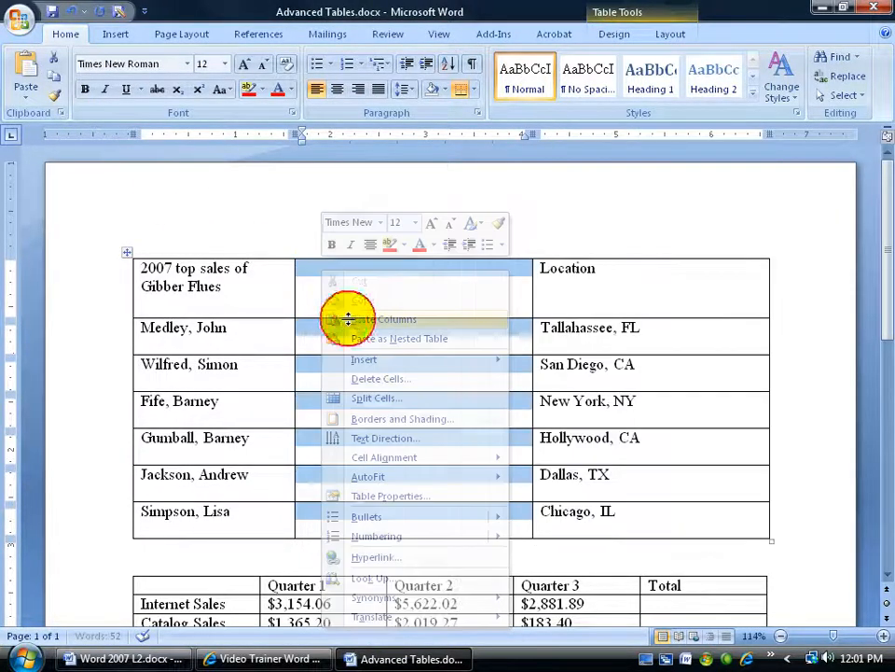
pyautogui.click(395, 296)
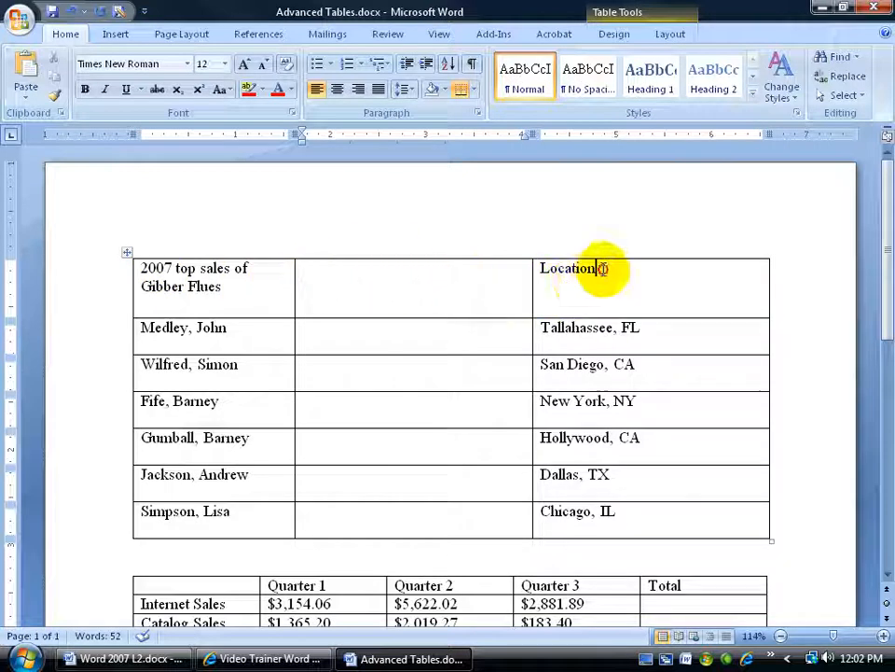
# - Cut the Location heading text and merge the three header row cells of the top sales table into one
pyautogui.moveTo(600, 269); pyautogui.dragTo(540, 269)
pyautogui.hotkey('ctrl', 'x')
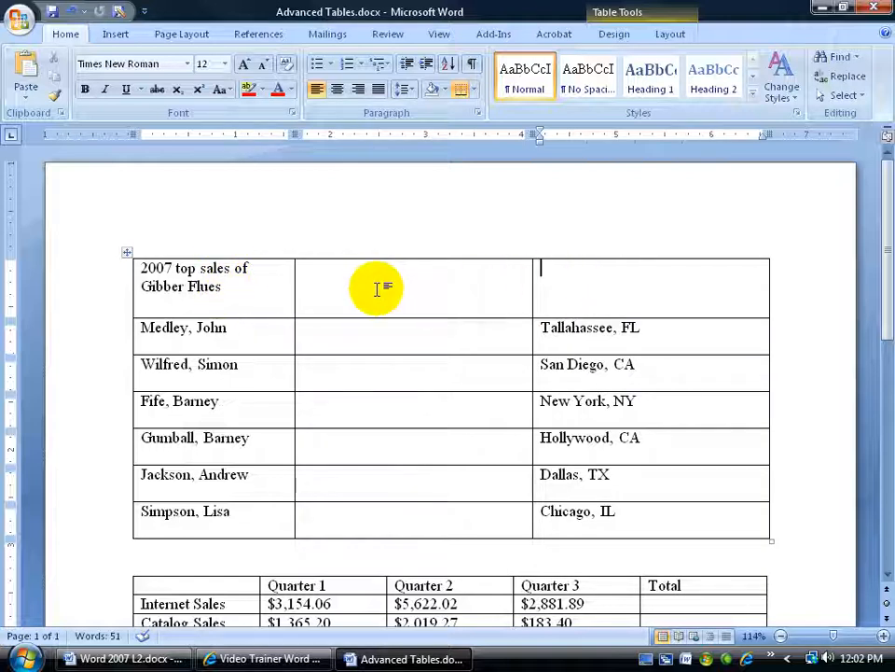
pyautogui.moveTo(160, 270); pyautogui.dragTo(685, 296)
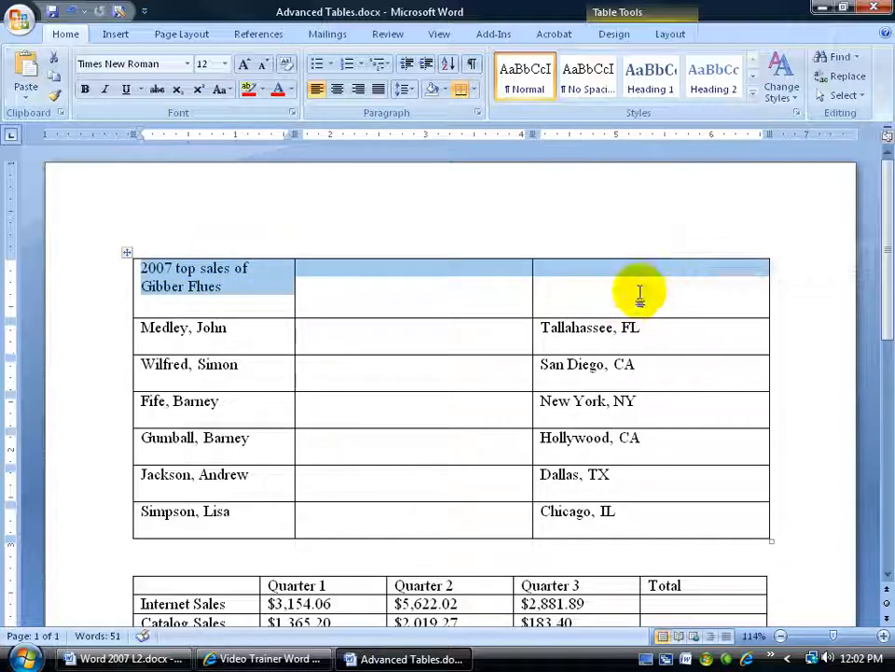
pyautogui.rightClick(361, 272)
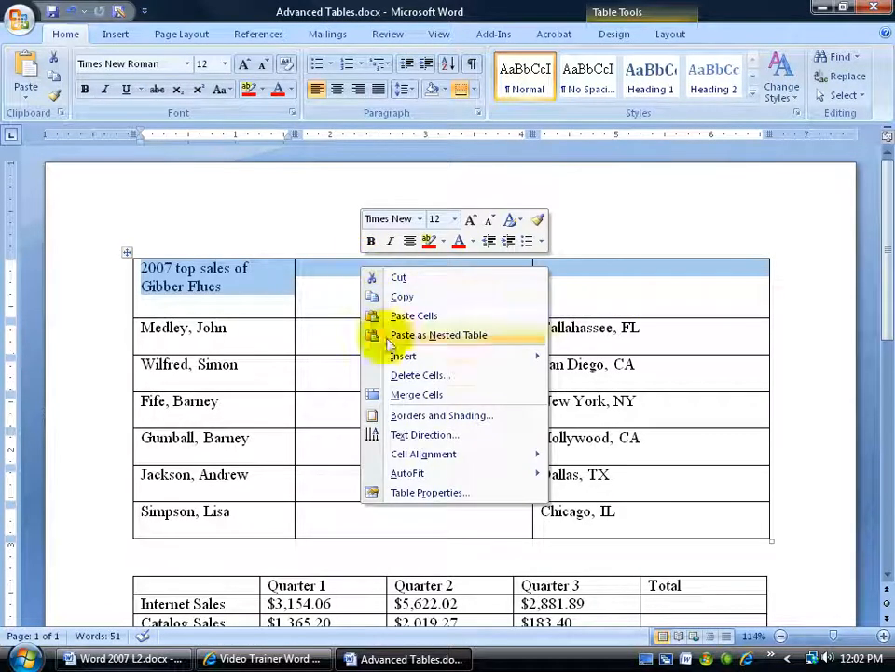
pyautogui.click(392, 393)
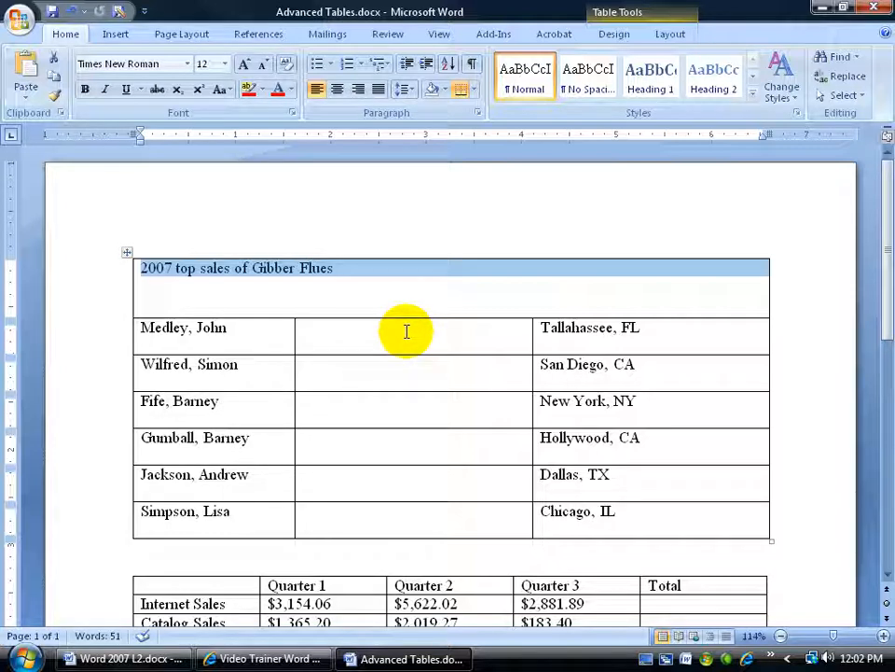
# - Split the merged header cell into three columns and undo the split
pyautogui.click(607, 35)
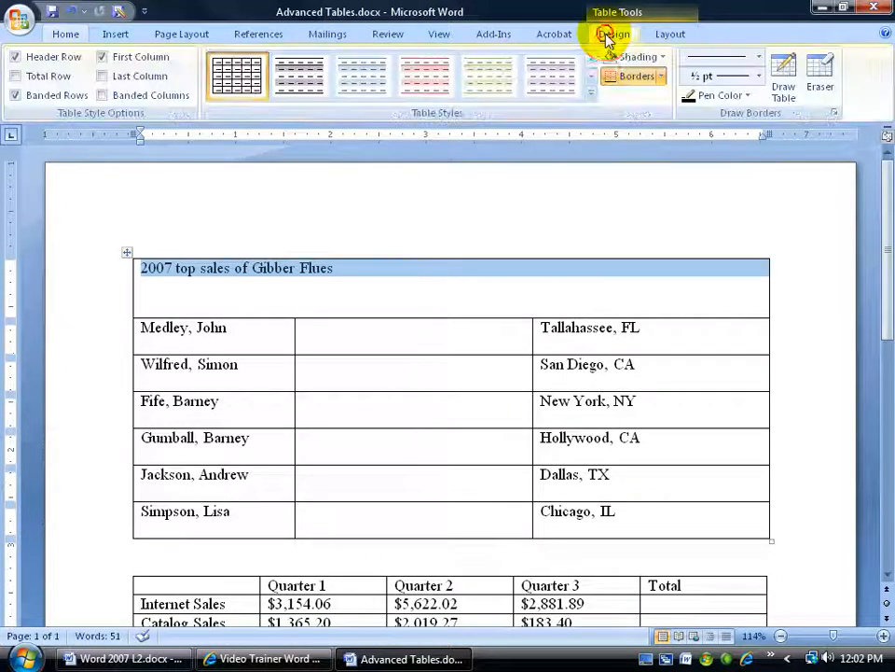
pyautogui.click(670, 38)
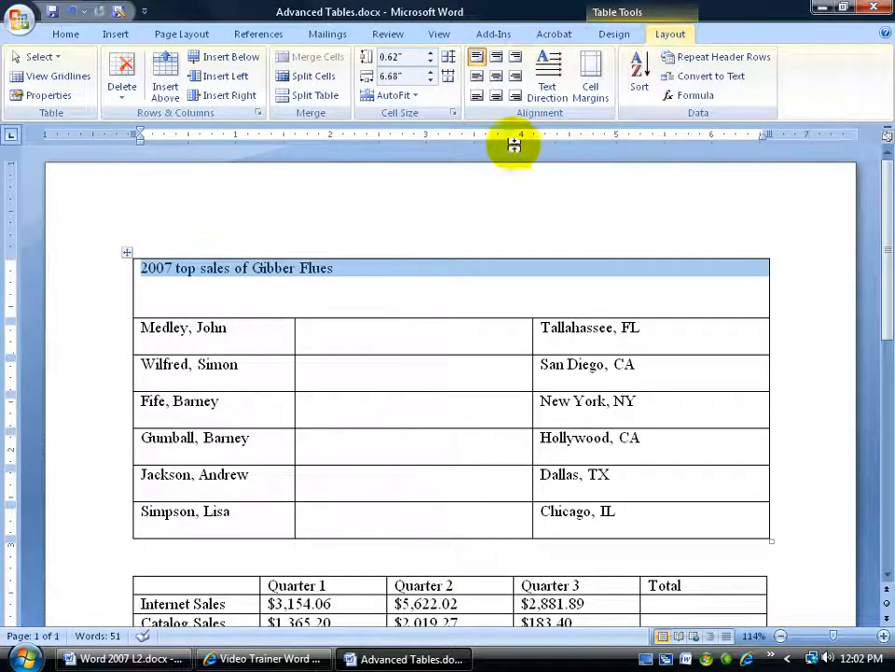
pyautogui.click(308, 77)
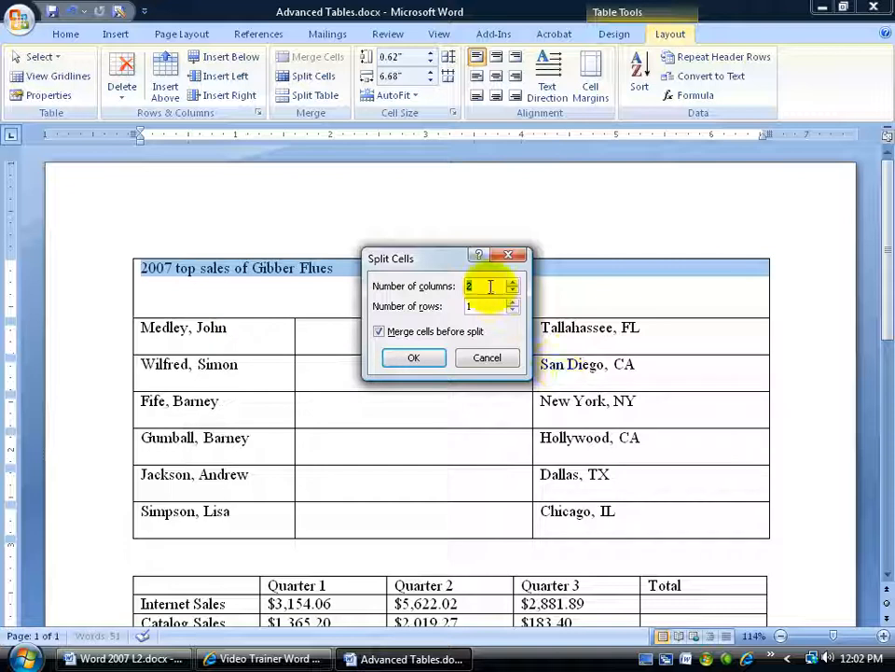
pyautogui.write('3')
pyautogui.click(420, 359)
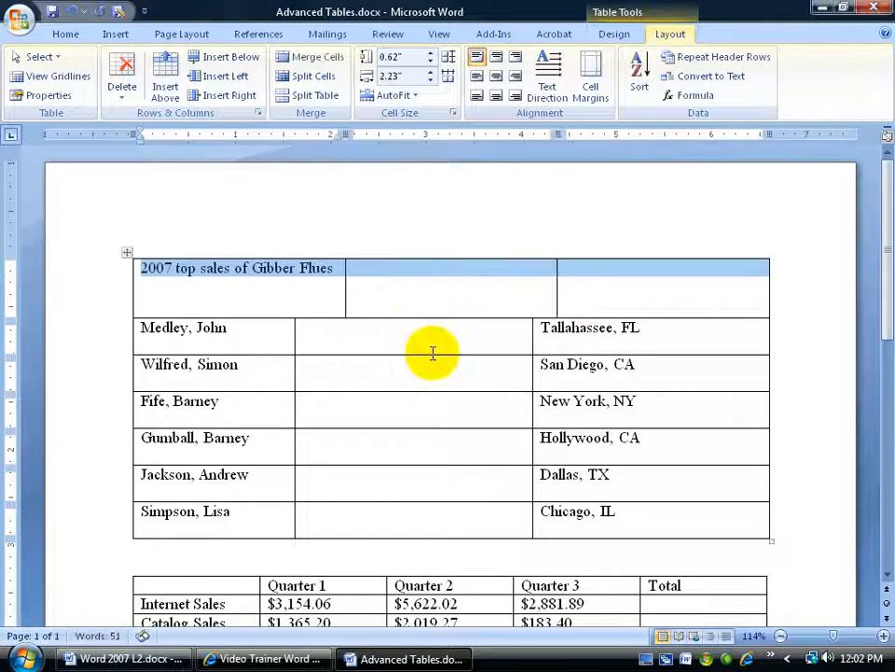
pyautogui.click(301, 290)
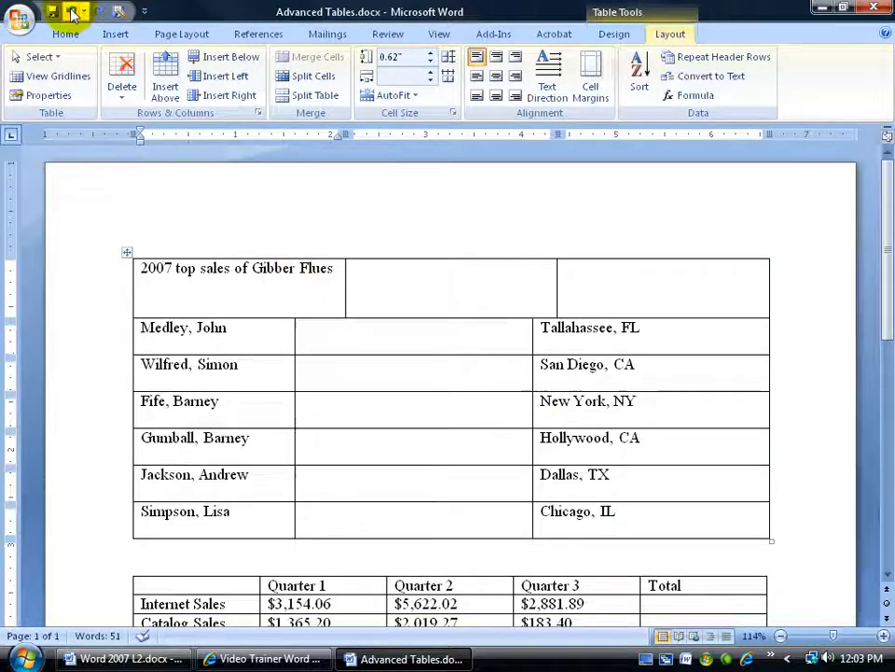
pyautogui.click(99, 13)
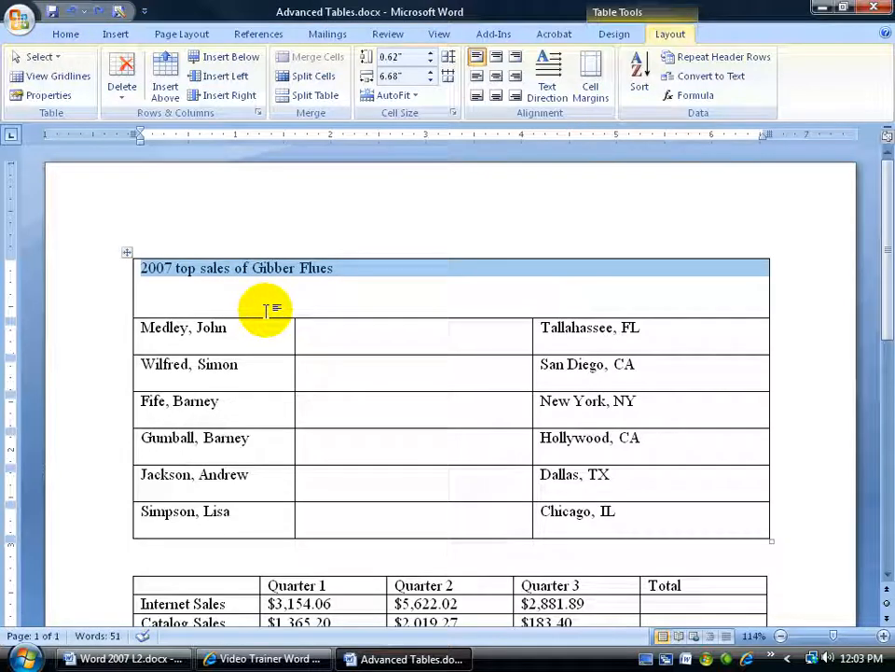
# - Align the title text in the merged header cell to the top center
pyautogui.click(313, 273)
pyautogui.rightClick(308, 273)
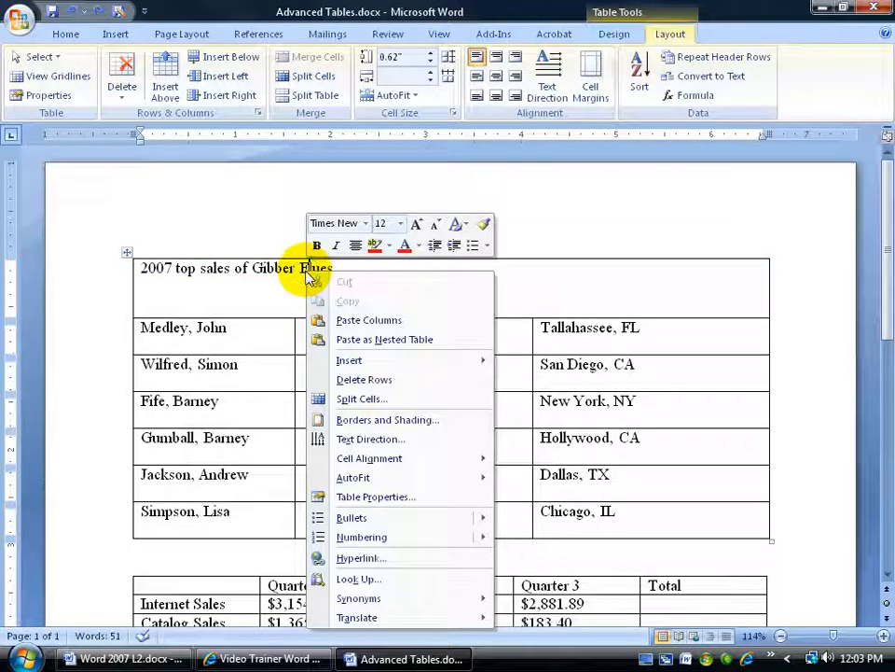
pyautogui.moveTo(399, 459)
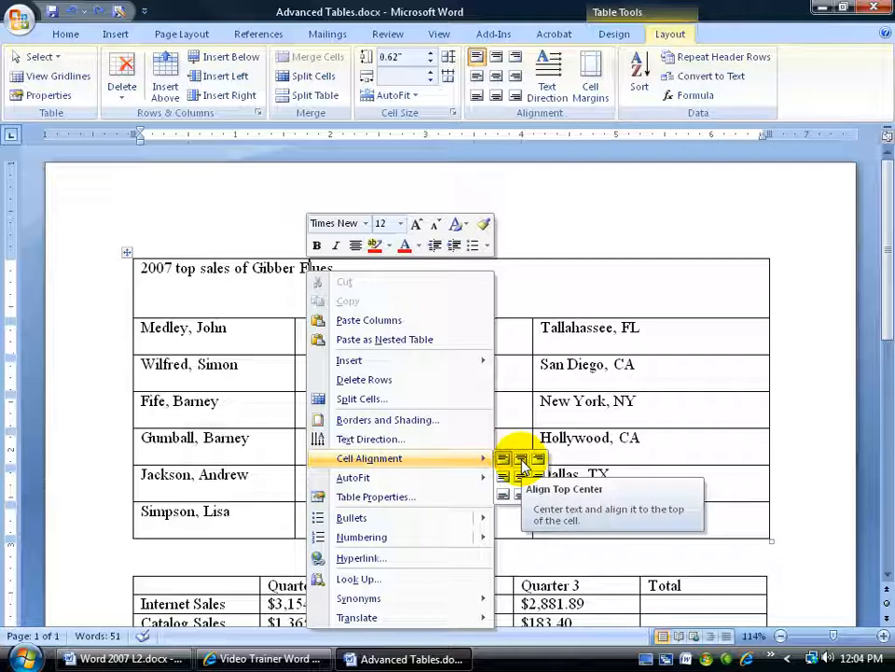
pyautogui.click(523, 464)
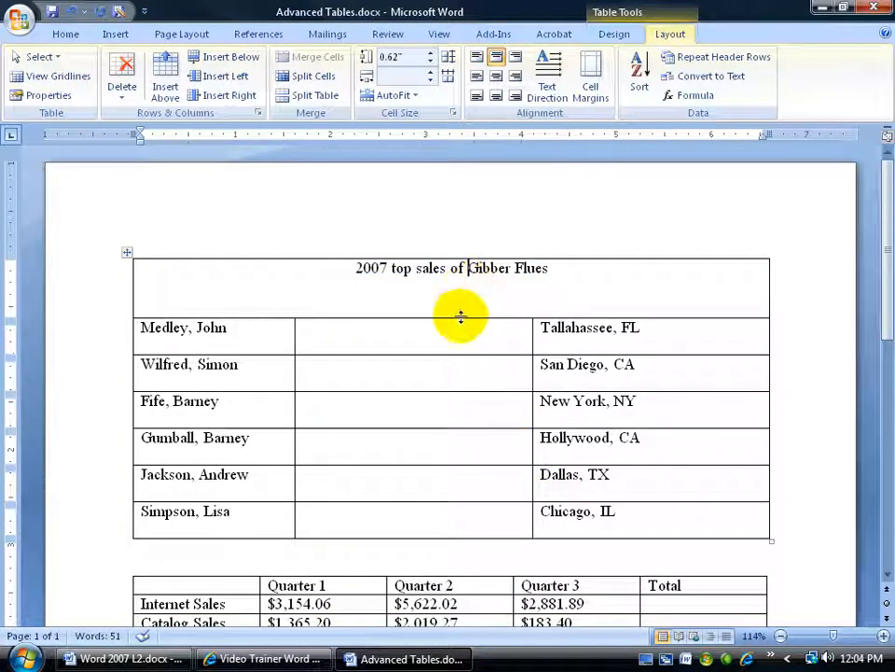
# - Reduce the title row's height to about 0.43" and center its text both vertically and horizontally
pyautogui.moveTo(461, 318); pyautogui.dragTo(460, 300)
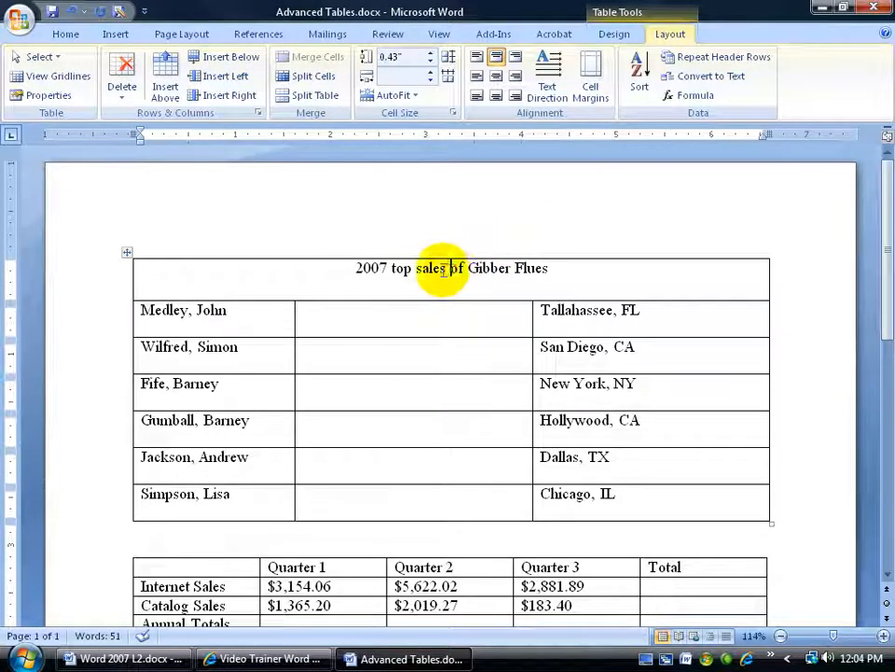
pyautogui.click(496, 76)
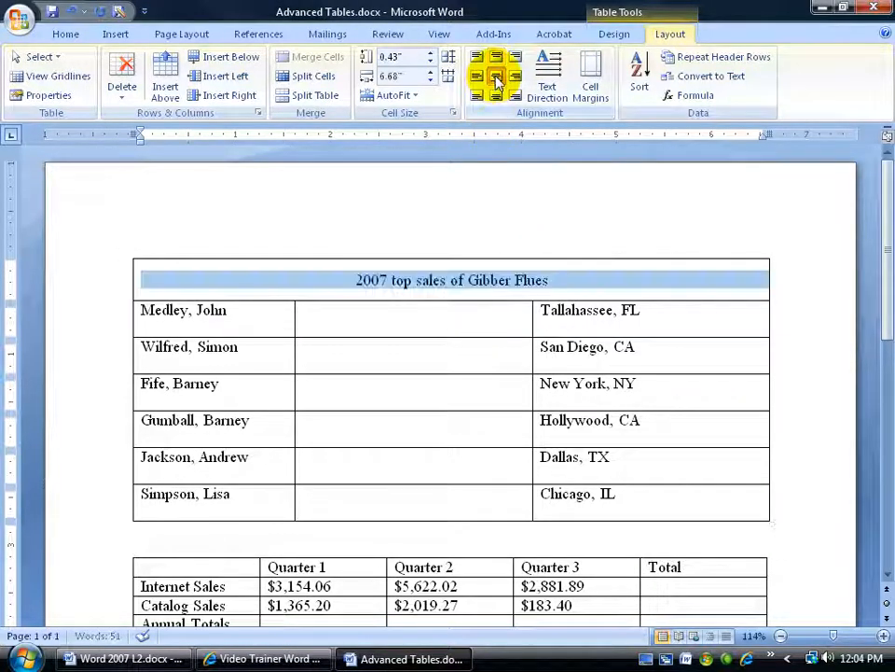
pyautogui.click(451, 284)
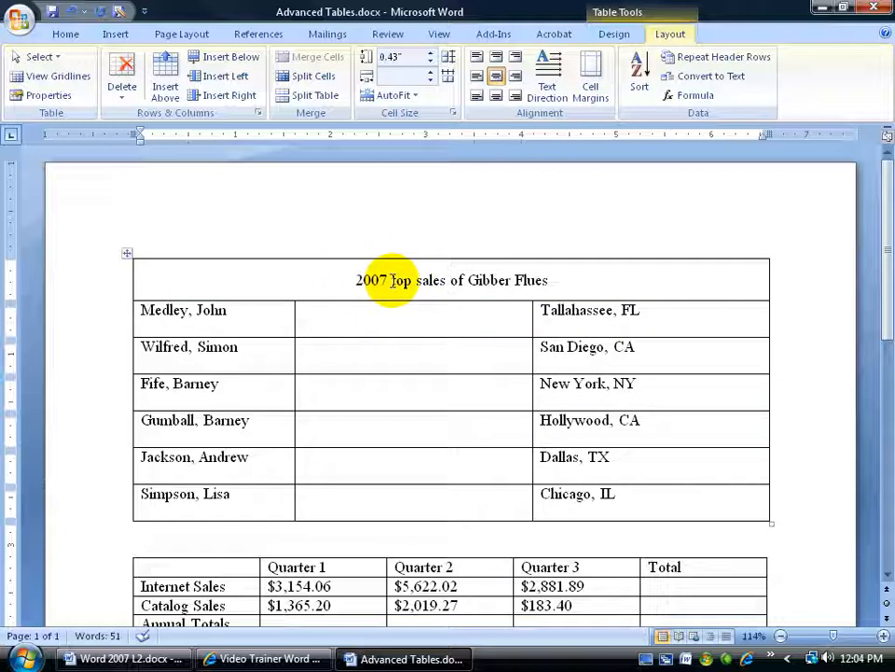
# - Narrow the empty middle column to about 1.56" by moving both of its side borders inward
pyautogui.click(400, 330)
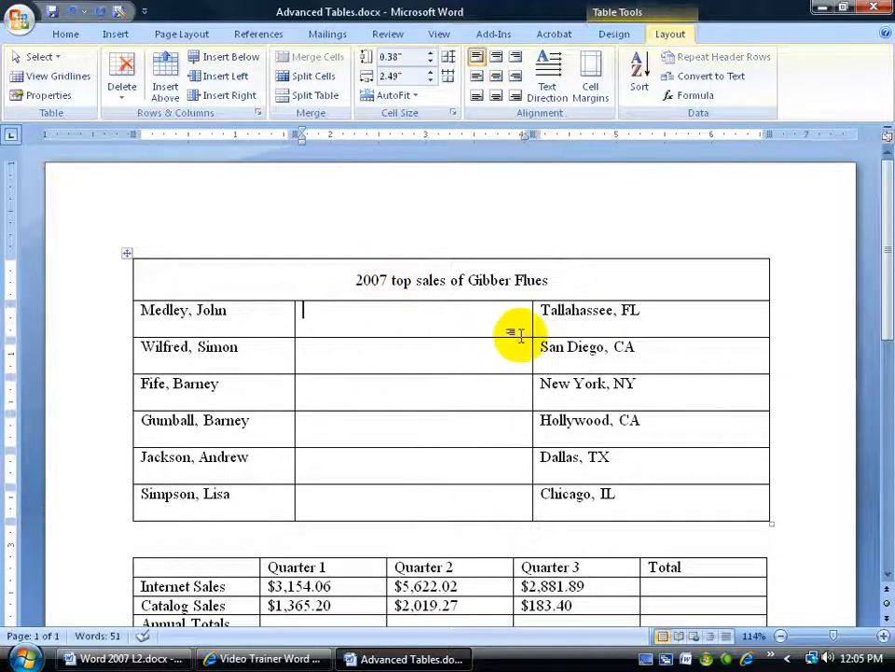
pyautogui.moveTo(532, 331); pyautogui.dragTo(491, 333)
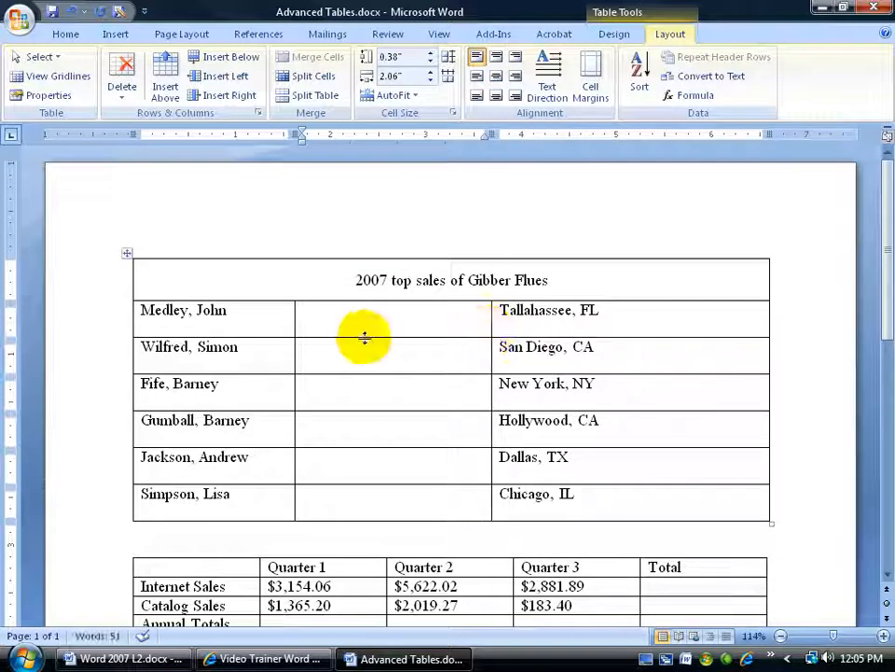
pyautogui.moveTo(293, 333); pyautogui.dragTo(344, 336)
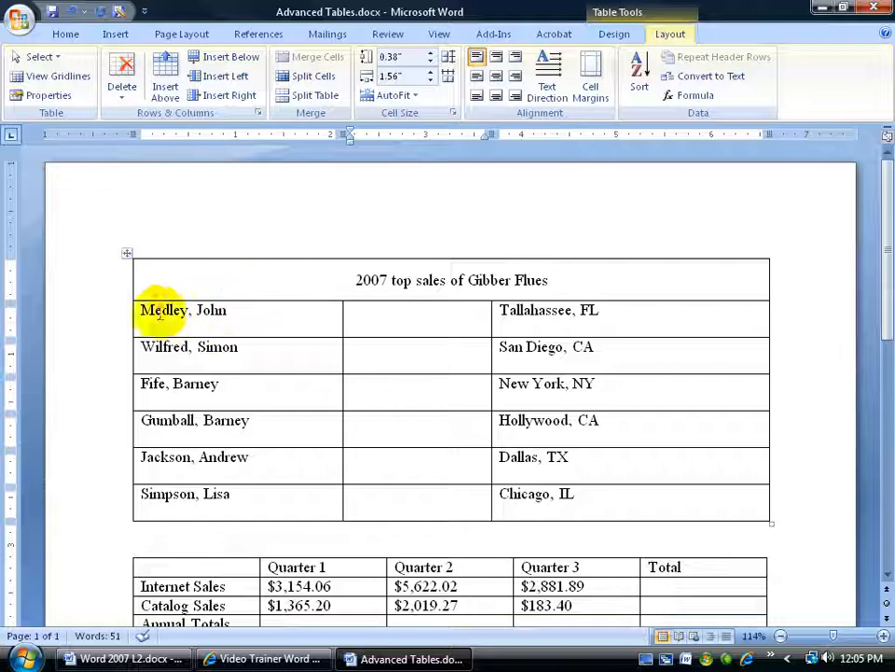
# - Distribute the columns evenly across the six rows below the title, and even out the row heights after resizing the first two rows
pyautogui.moveTo(143, 306); pyautogui.dragTo(666, 491)
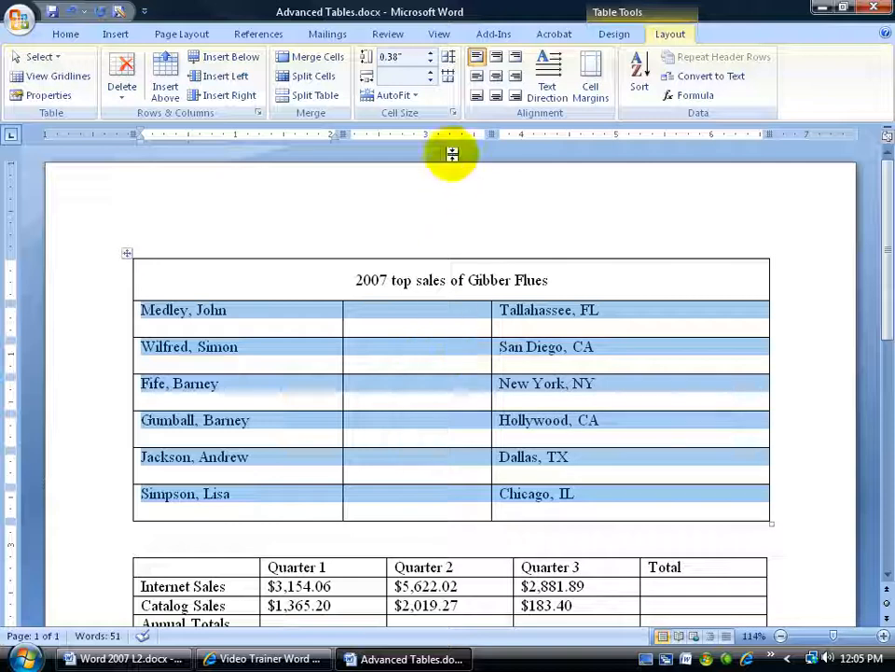
pyautogui.click(446, 78)
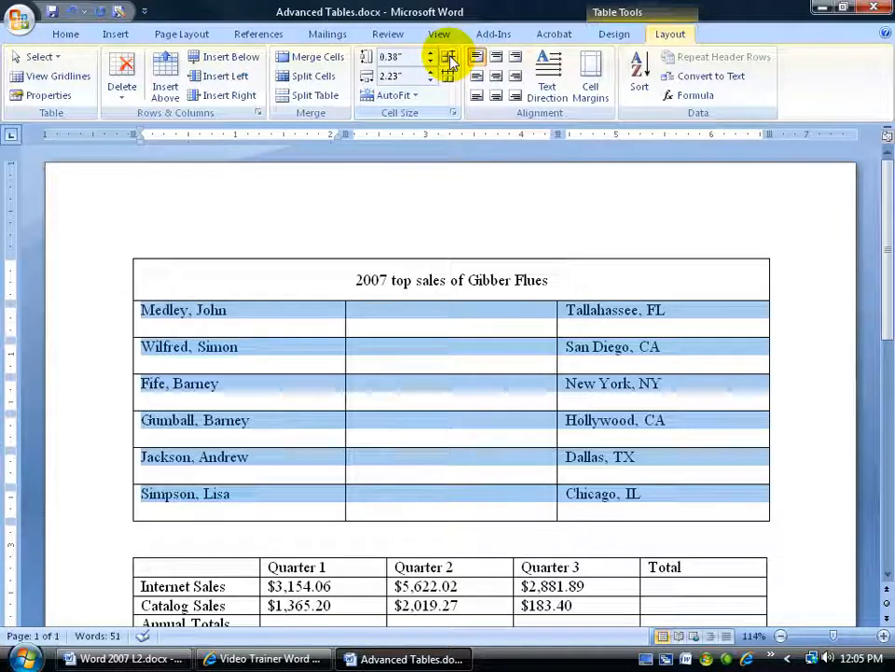
pyautogui.moveTo(185, 337); pyautogui.dragTo(206, 376)
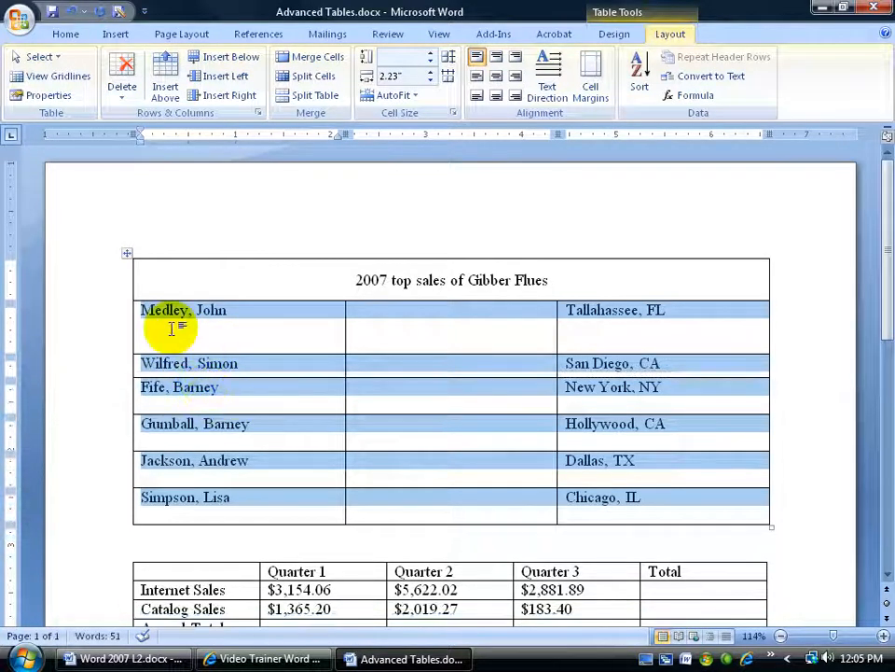
pyautogui.click(450, 76)
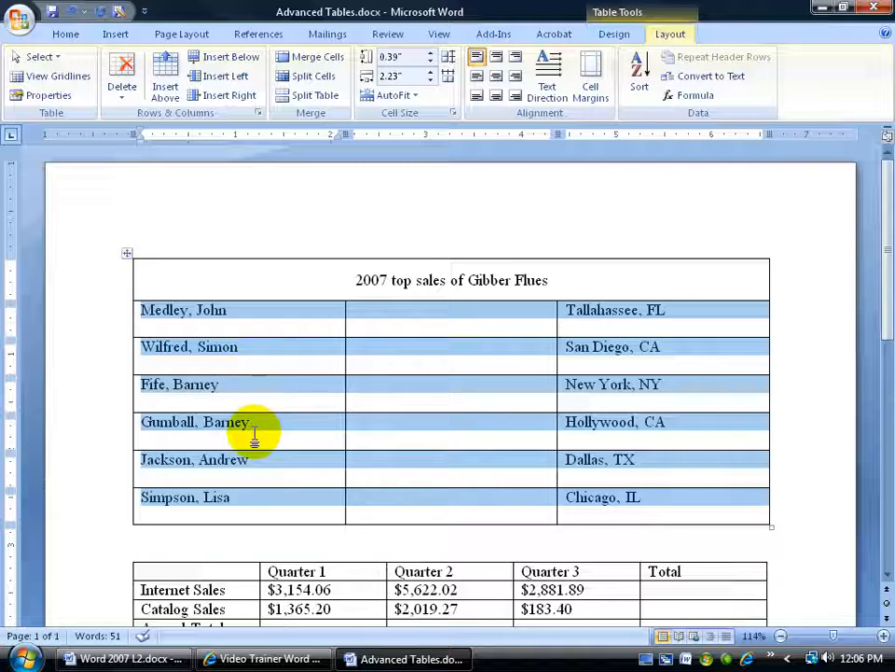
# - Browse the built-in table styles and the available border options for the title cell
pyautogui.click(353, 276)
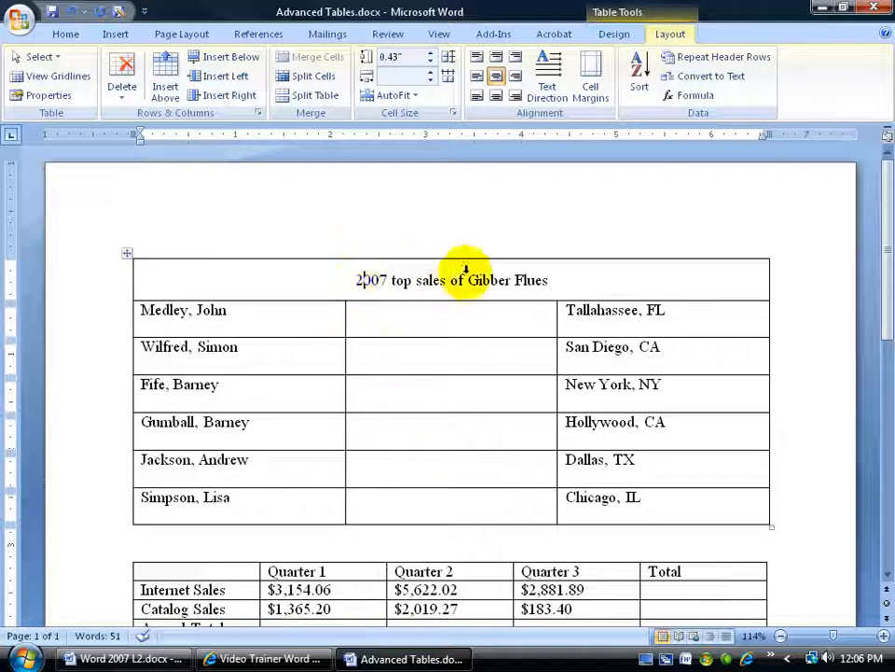
pyautogui.click(621, 39)
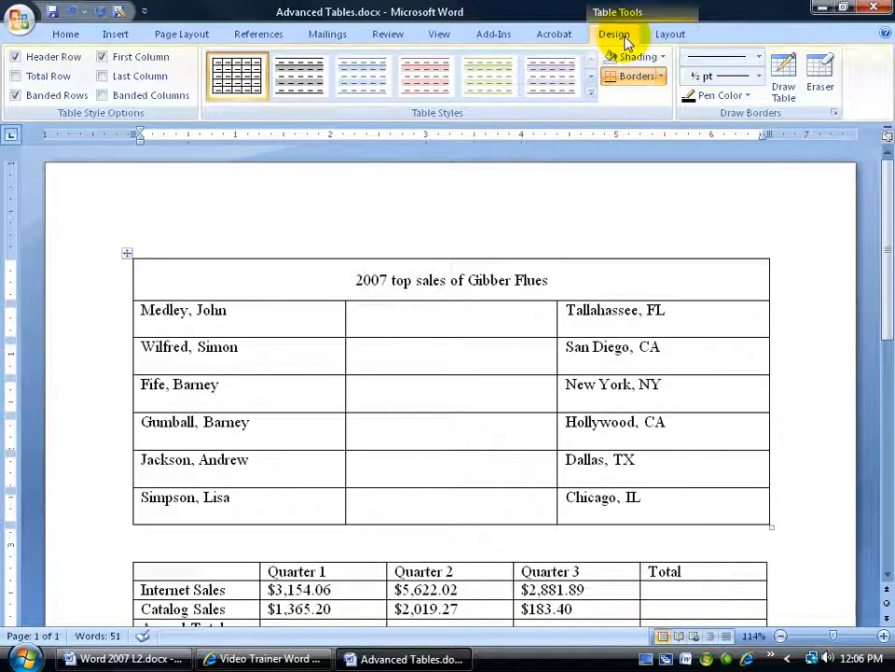
pyautogui.click(591, 97)
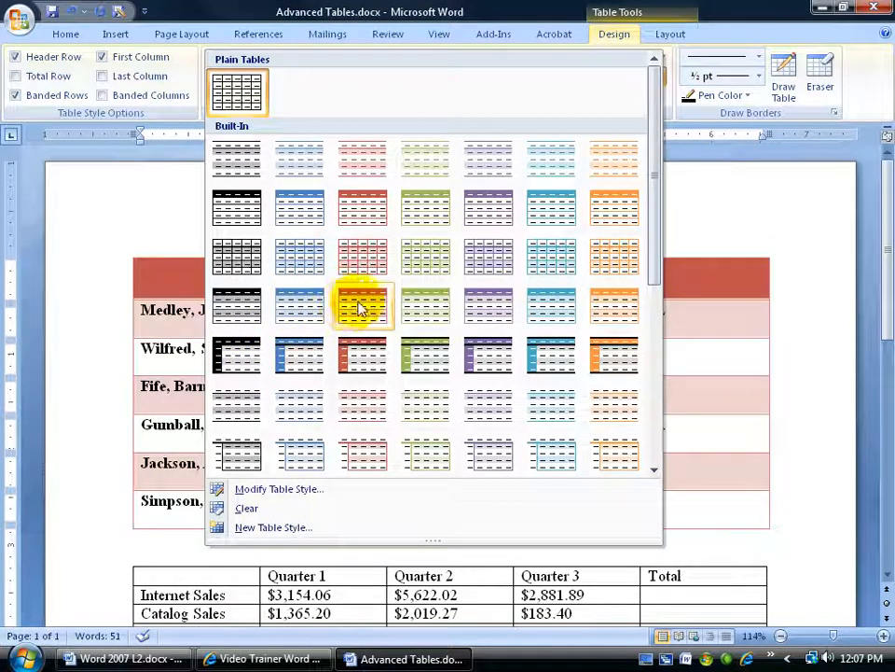
pyautogui.click(558, 14)
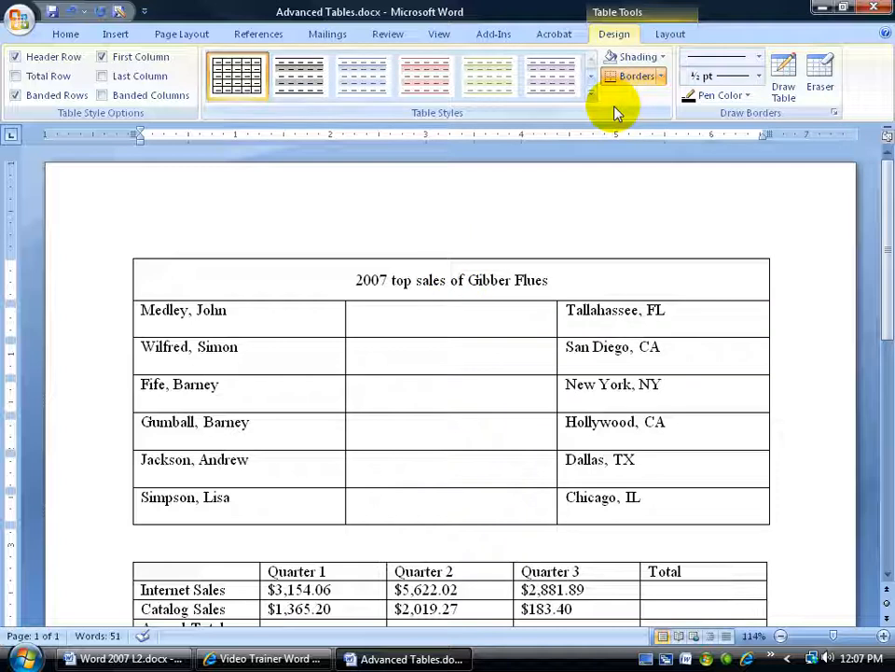
pyautogui.click(661, 77)
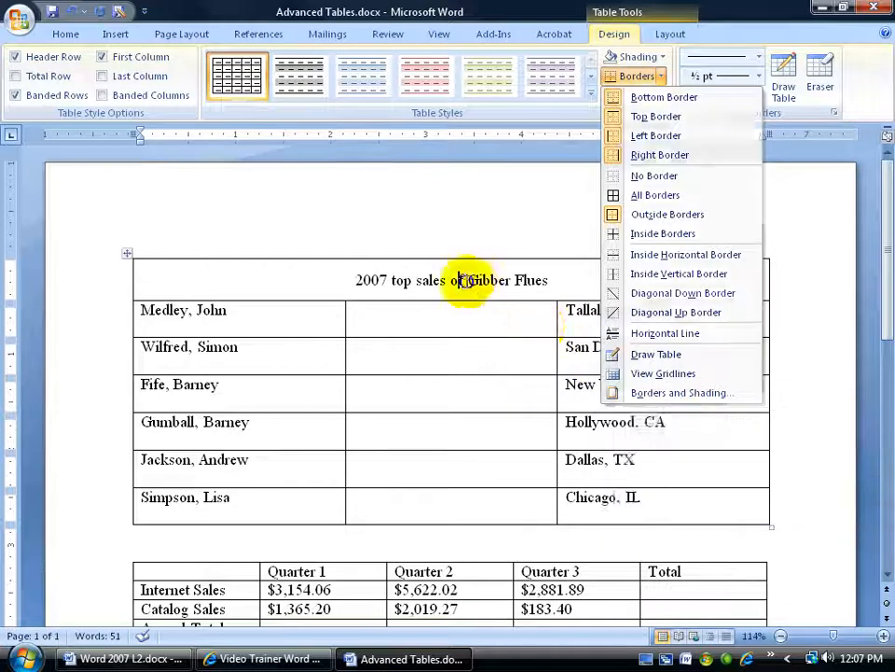
# - Bring up the Borders and Shading settings for the title row and make them apply to the Cell only
pyautogui.rightClick(464, 282)
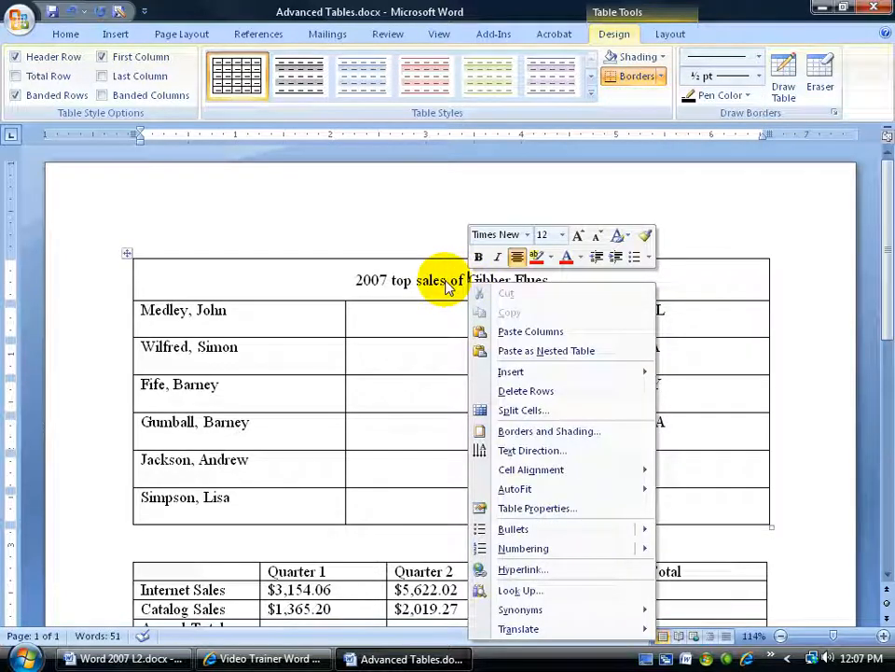
pyautogui.click(529, 433)
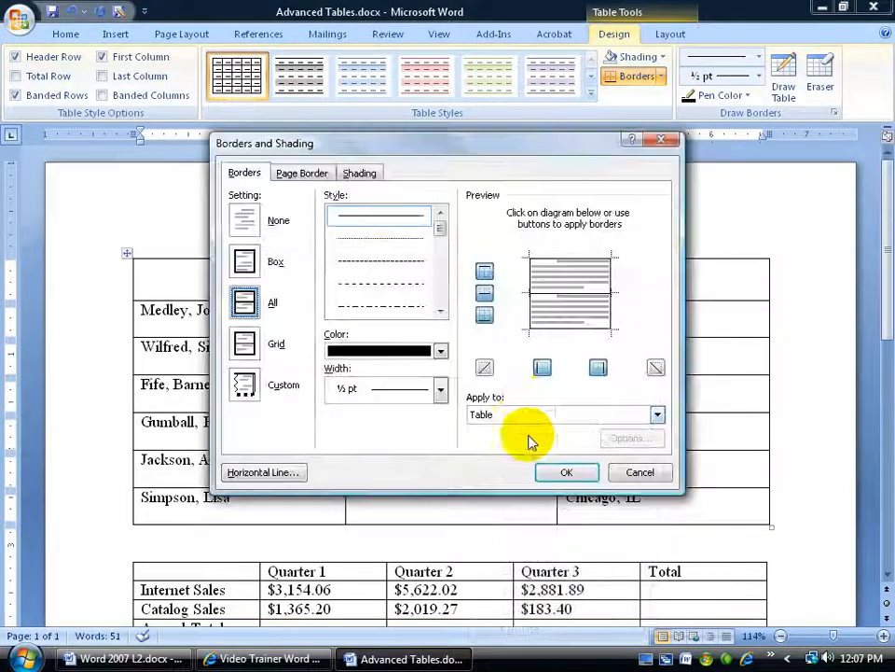
pyautogui.click(516, 414)
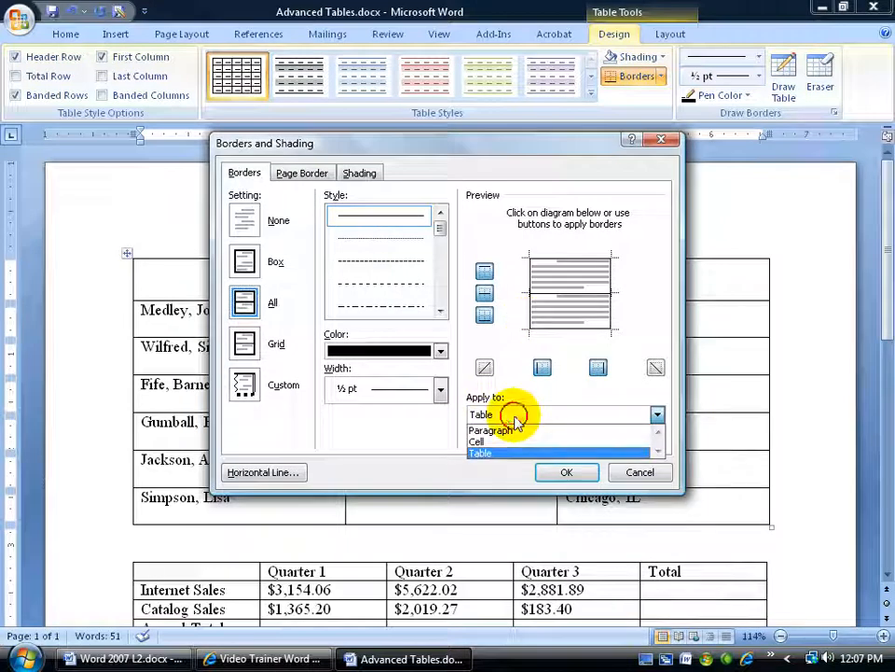
pyautogui.click(502, 439)
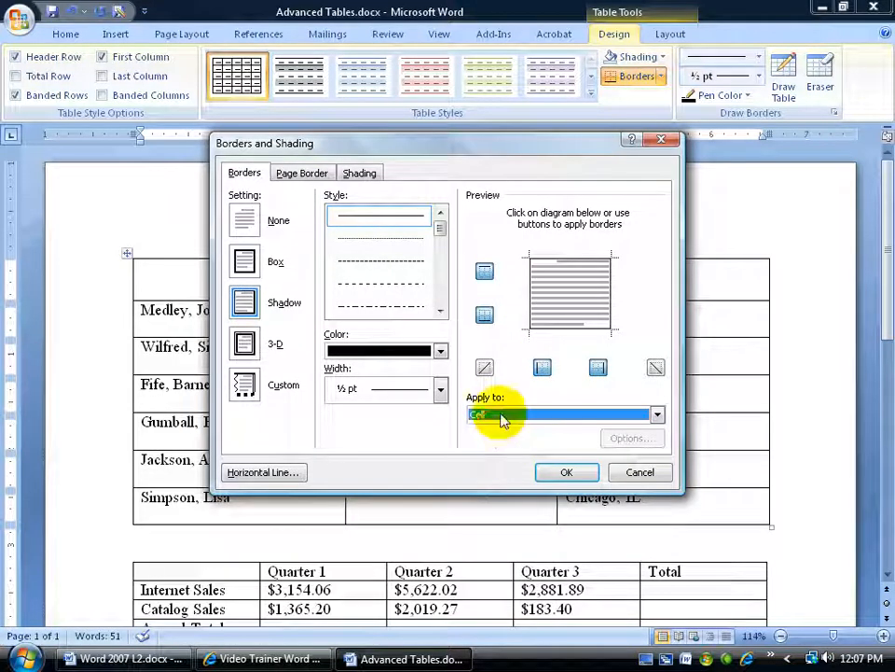
pyautogui.moveTo(407, 143); pyautogui.dragTo(606, 308)
pyautogui.moveTo(550, 317)
pyautogui.mouseDown()
pyautogui.moveTo(395, 205)
pyautogui.moveTo(344, 183)
pyautogui.mouseUp()
# - Set the title cell's borders to the red theme color with a width of 2 ¼ pt
pyautogui.click(432, 383)
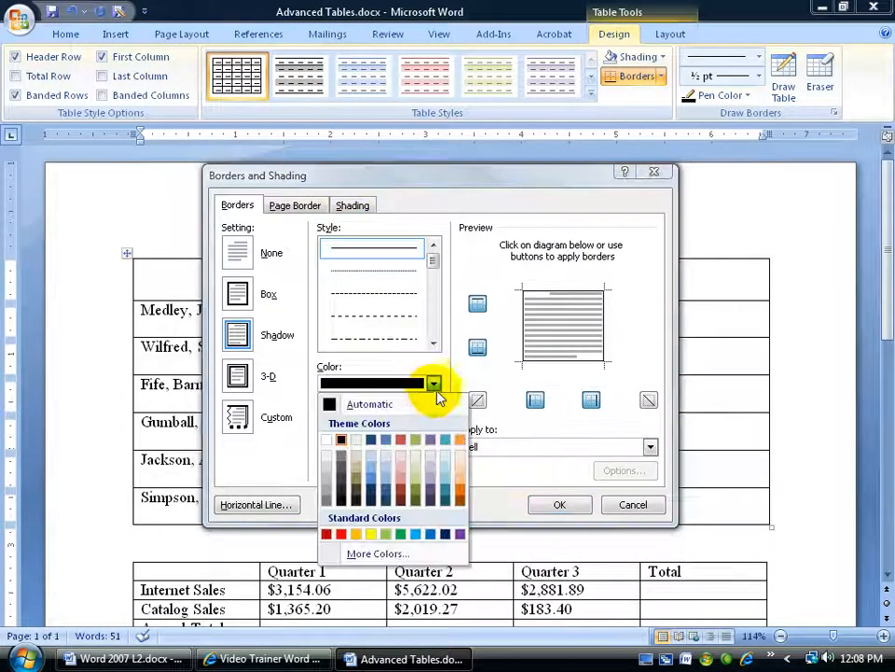
pyautogui.click(399, 442)
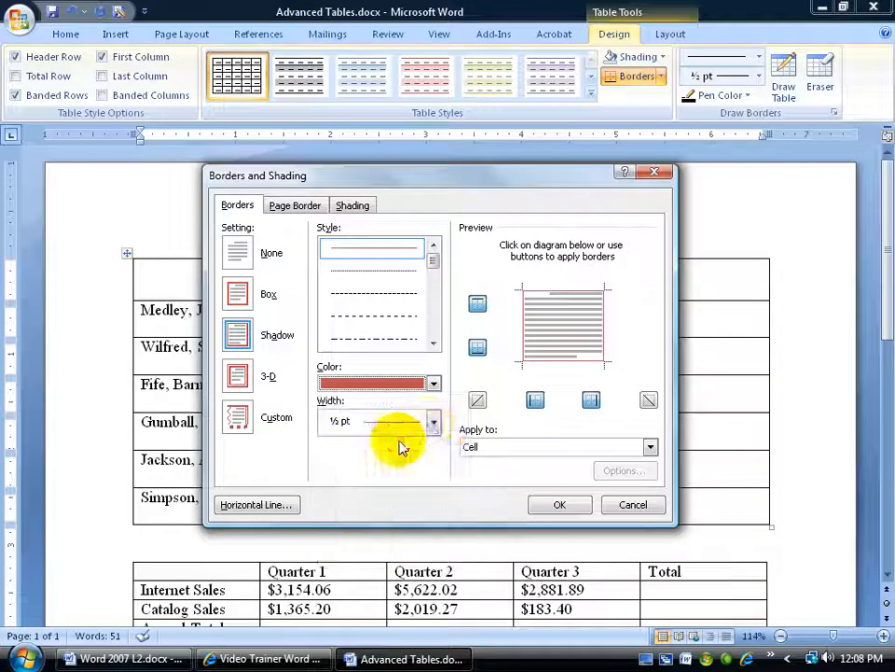
pyautogui.click(430, 421)
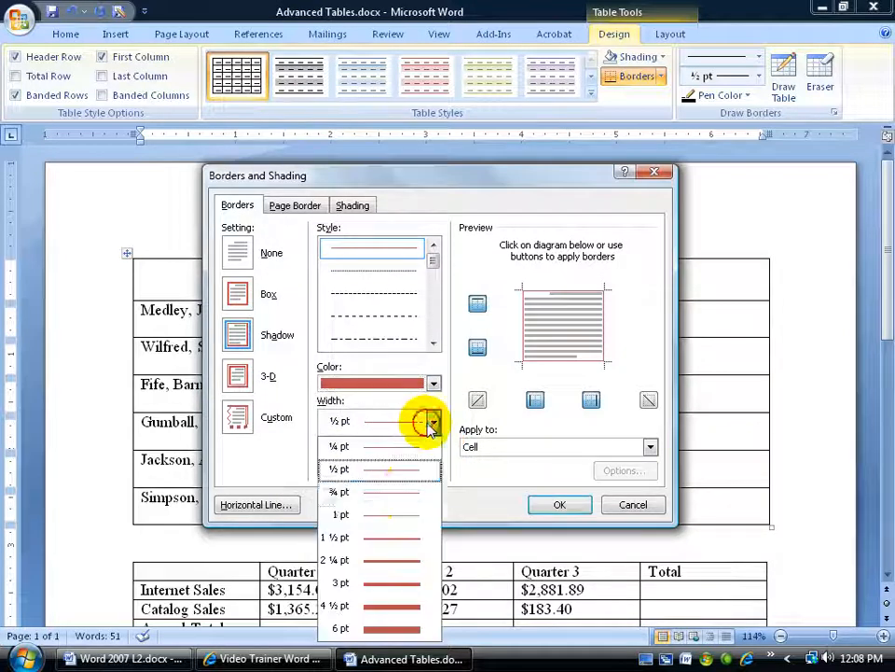
pyautogui.click(402, 559)
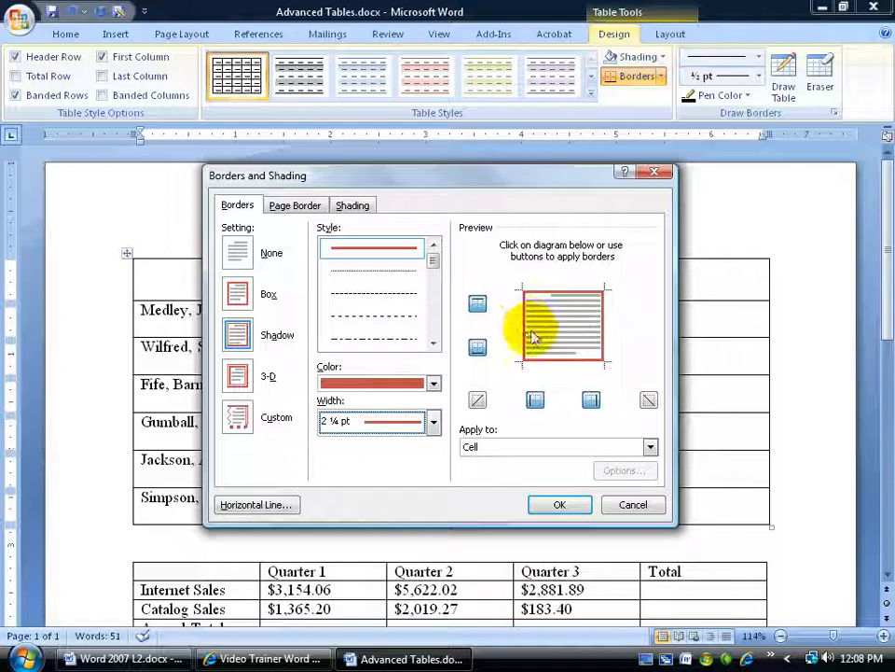
# - Replace only the bottom border of the title cell with a dark blue line in the same width
pyautogui.click(550, 364)
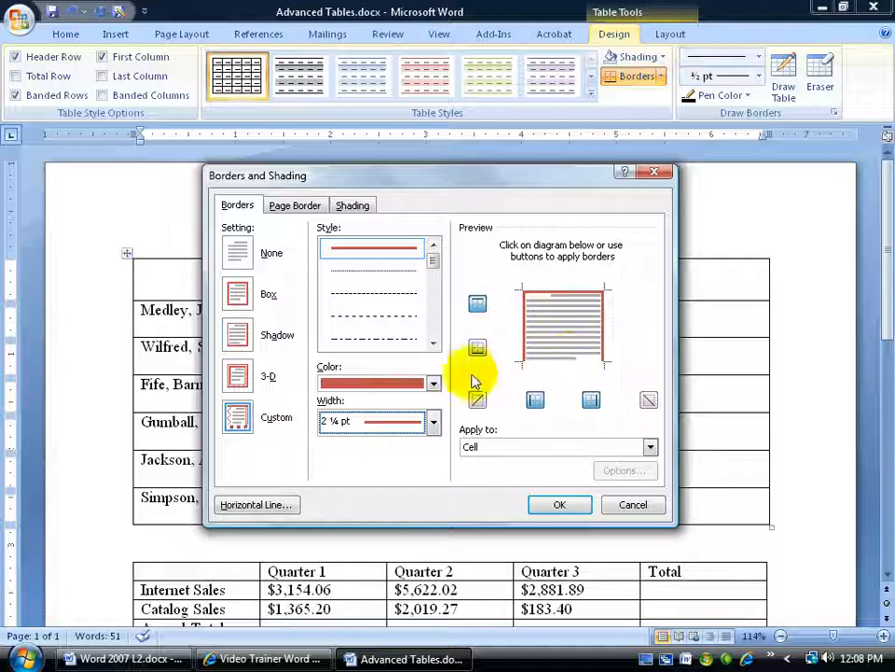
pyautogui.click(433, 383)
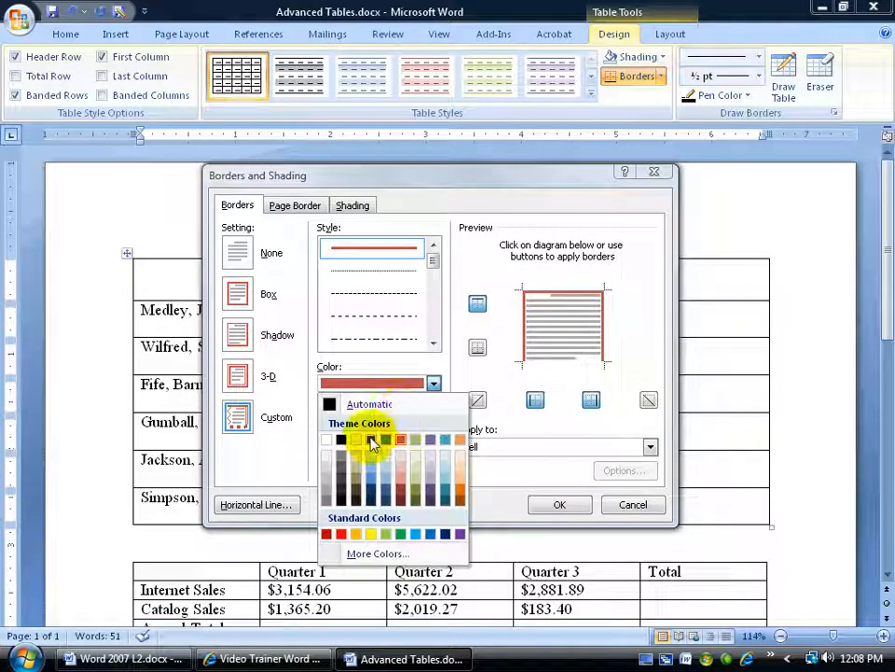
pyautogui.click(370, 486)
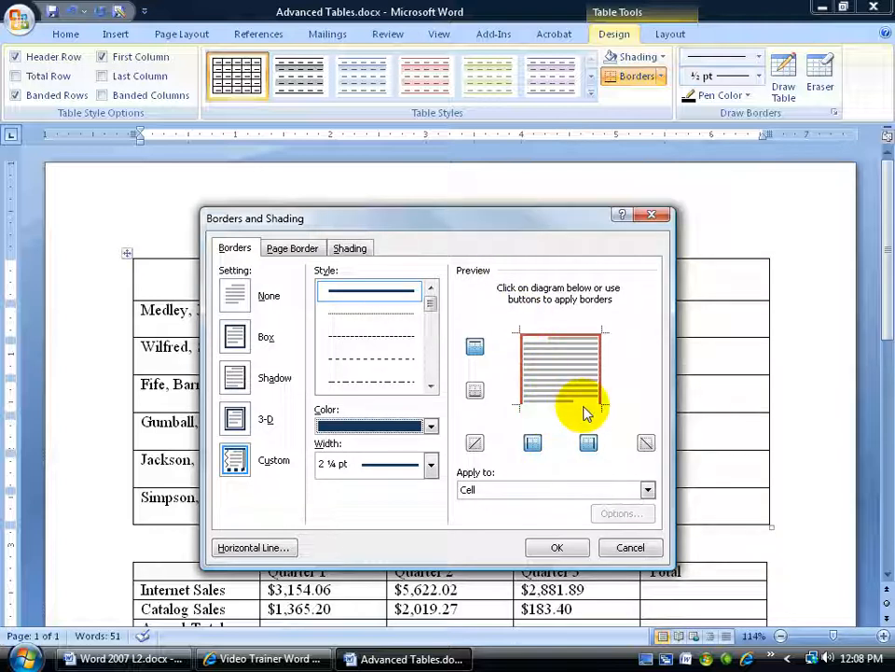
pyautogui.click(550, 407)
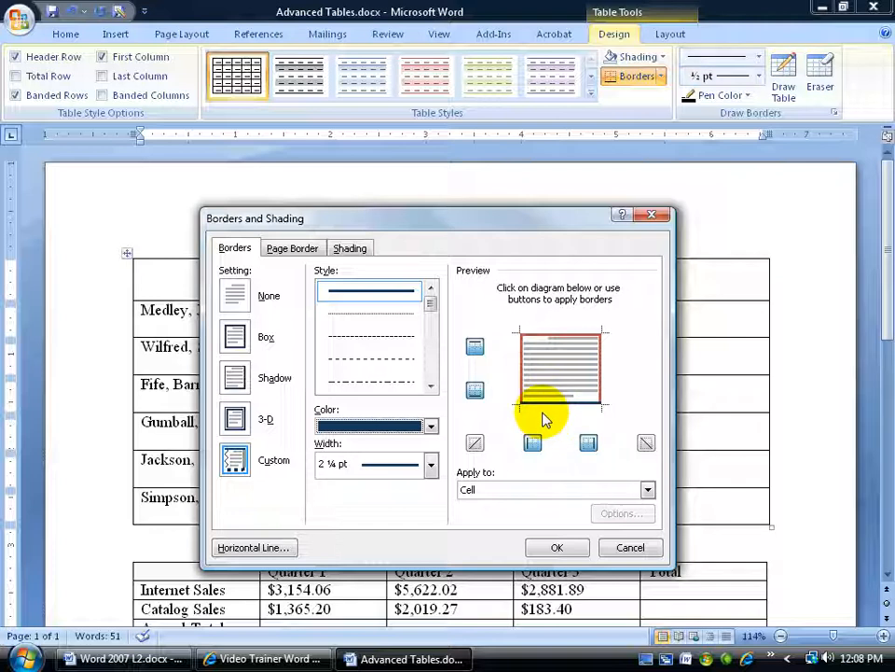
# - Switch to the shading settings and make them apply to the Cell only
pyautogui.click(351, 248)
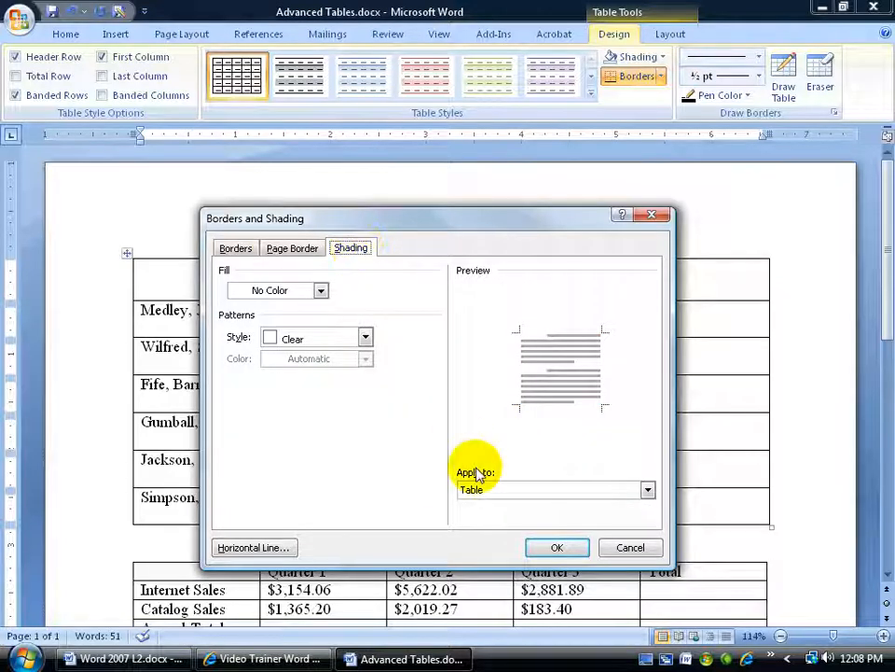
pyautogui.click(521, 492)
pyautogui.click(511, 518)
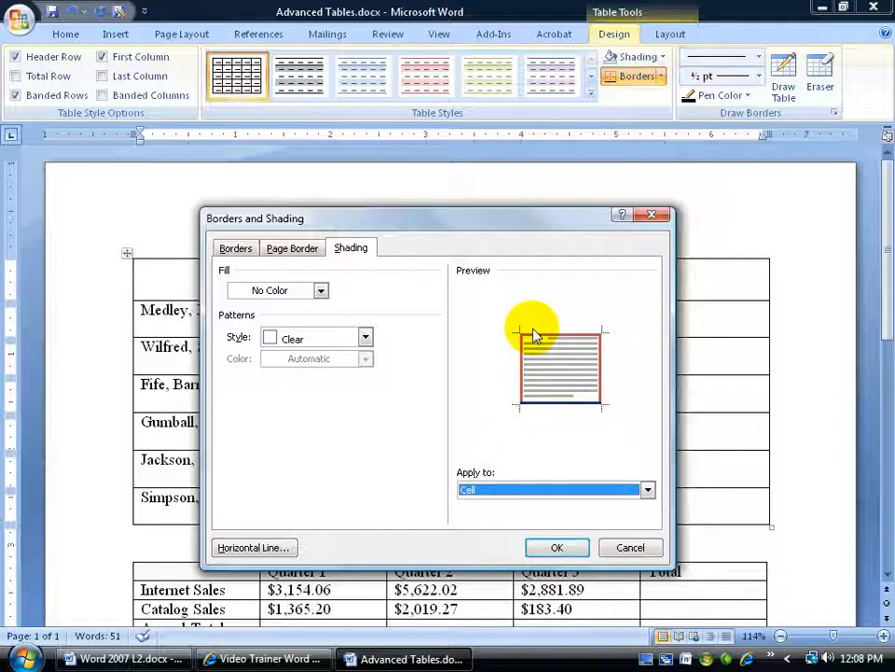
# - Try a light red fill from the extended standard colors for the title cell
pyautogui.click(321, 290)
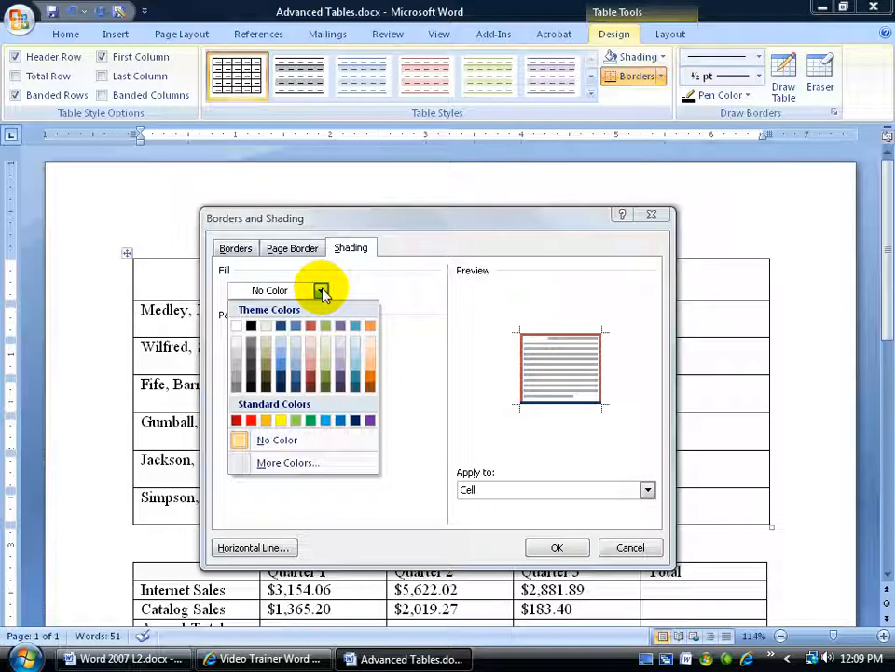
pyautogui.click(292, 462)
pyautogui.click(418, 328)
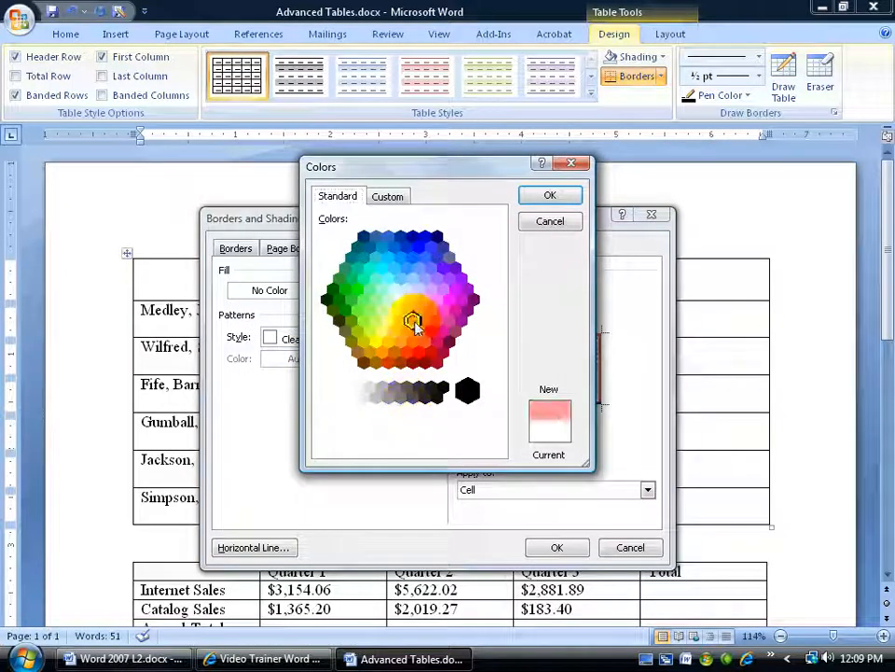
pyautogui.click(550, 197)
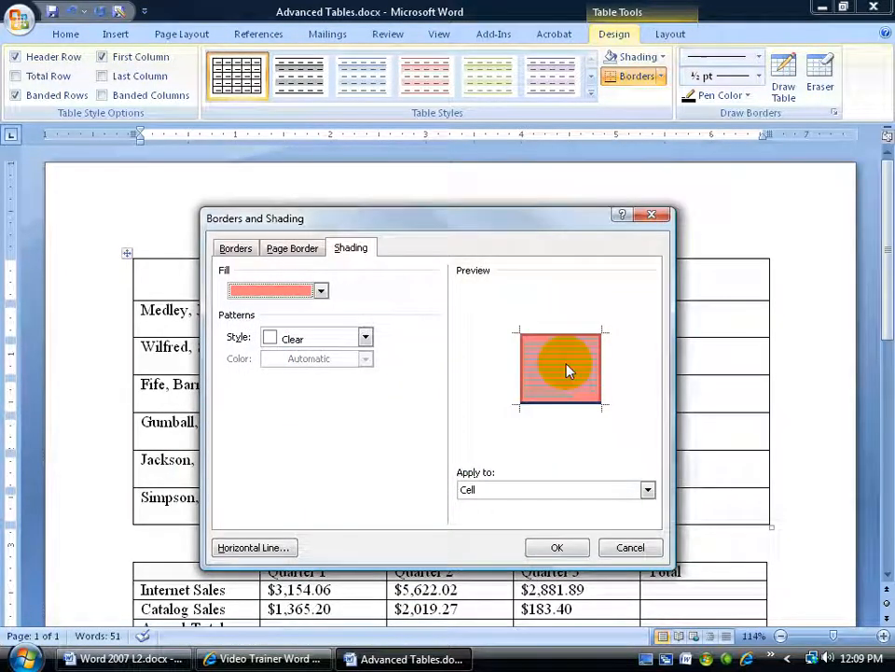
# - Fill the title cell with the lightest orange theme color and apply the border and shading settings
pyautogui.click(321, 291)
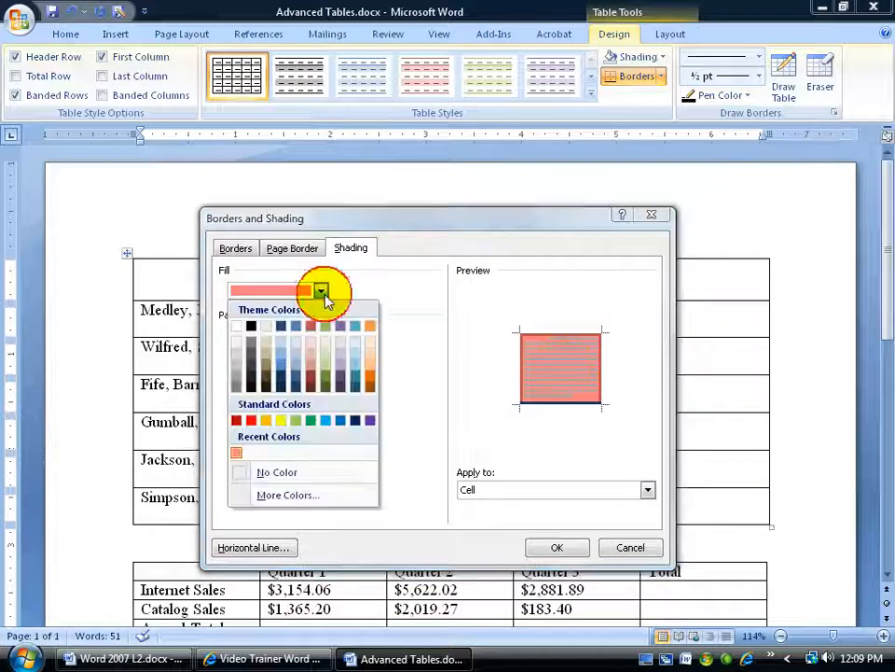
pyautogui.click(370, 341)
pyautogui.click(560, 550)
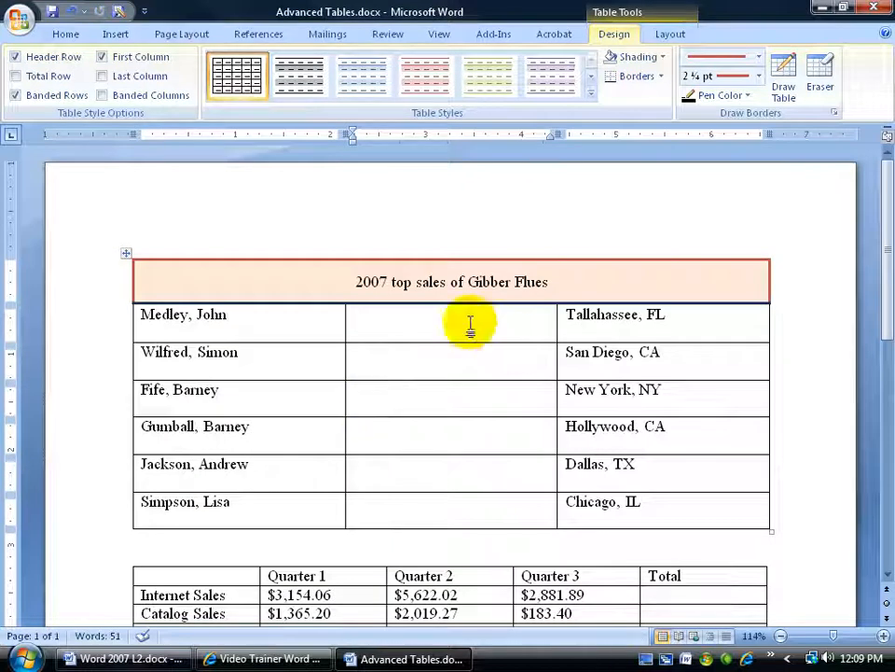
pyautogui.click(354, 280)
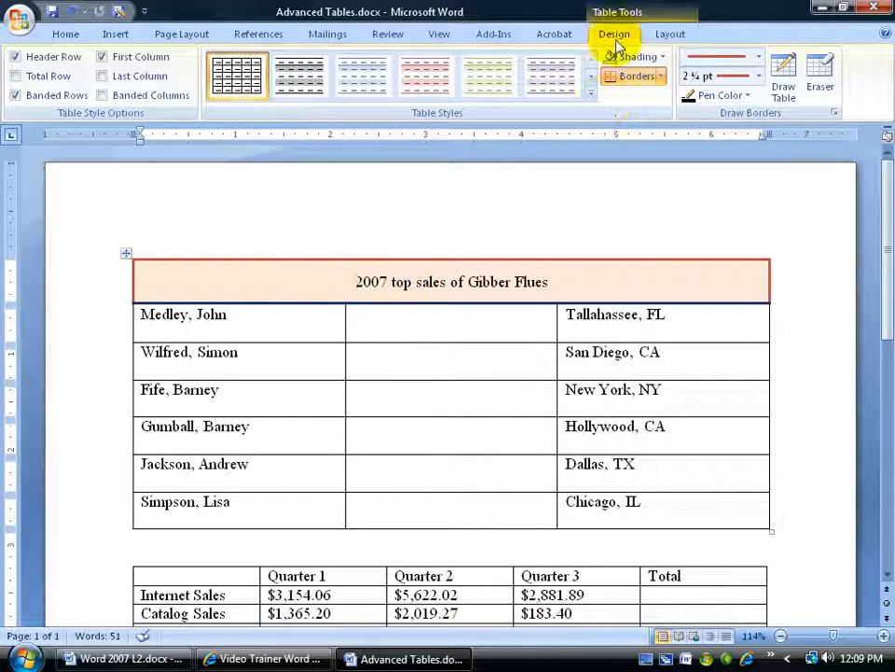
pyautogui.click(660, 76)
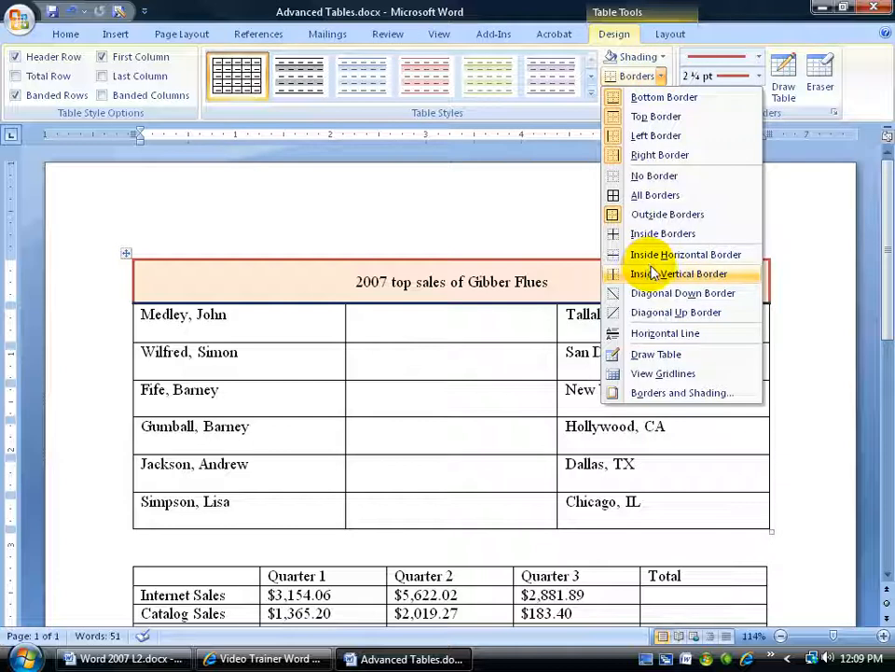
pyautogui.click(455, 279)
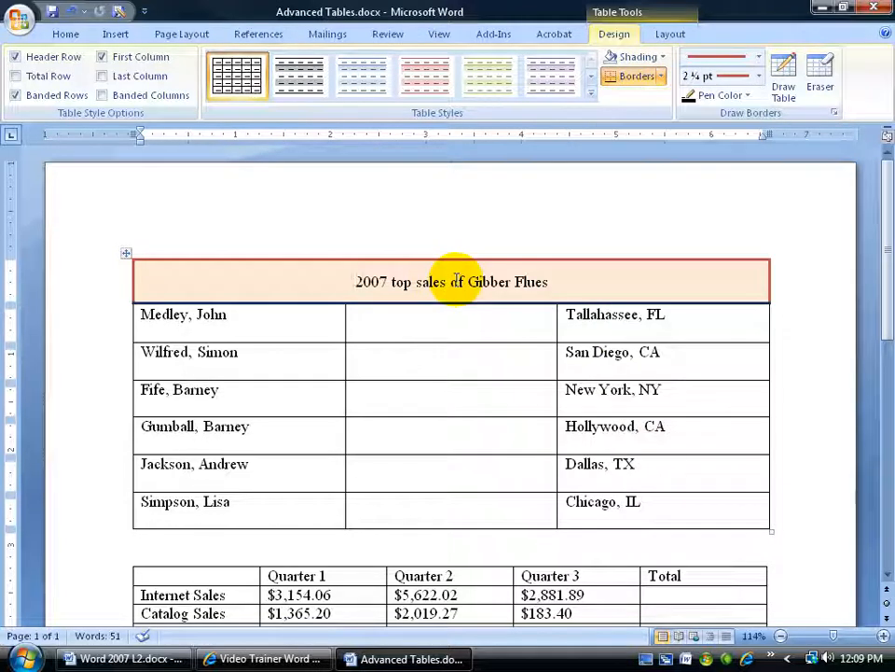
pyautogui.press('Home')
pyautogui.click(65, 34)
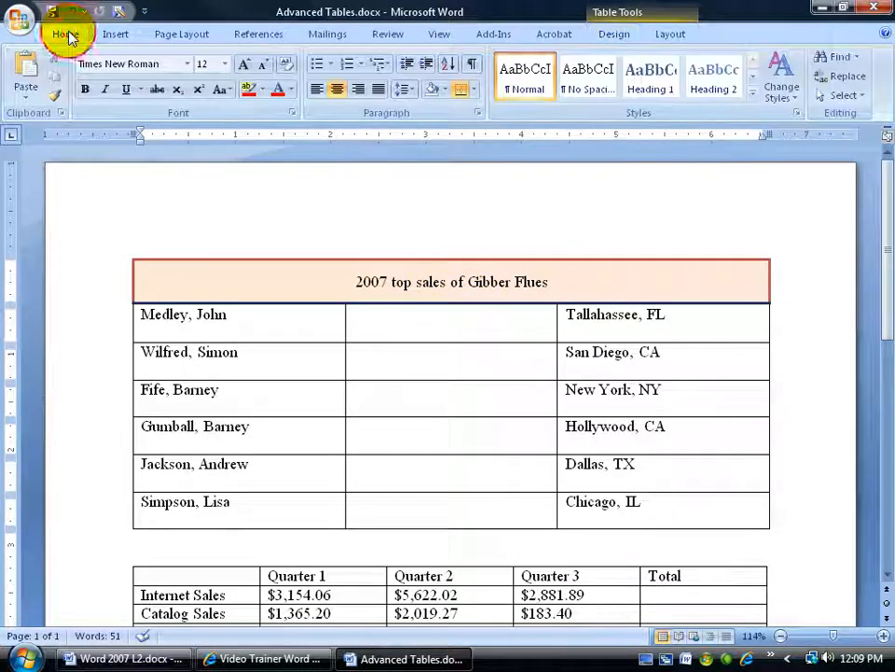
# - Add an empty line after the title text and look at the available cell alignment choices
pyautogui.click(546, 281)
pyautogui.press('Return')
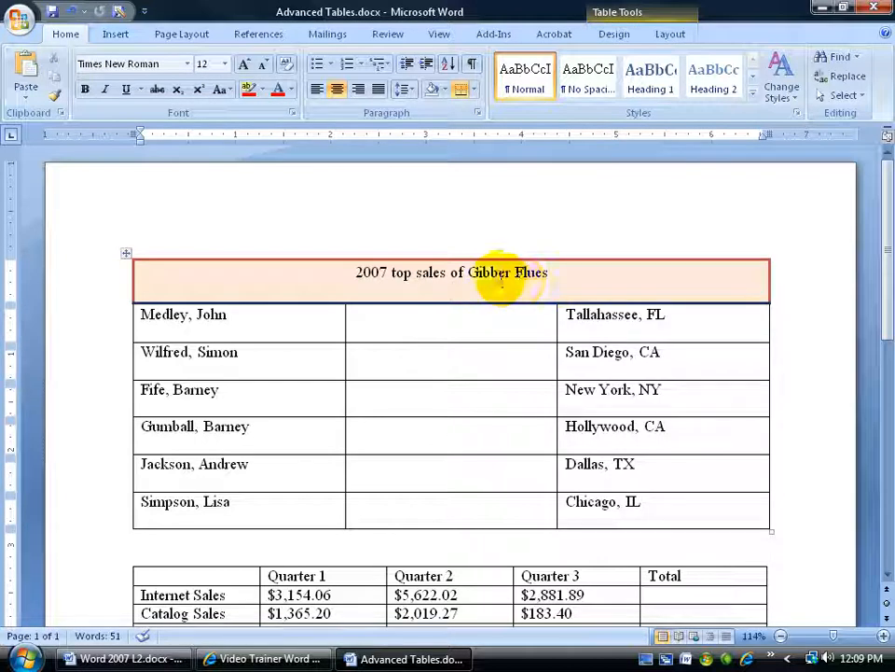
pyautogui.rightClick(429, 276)
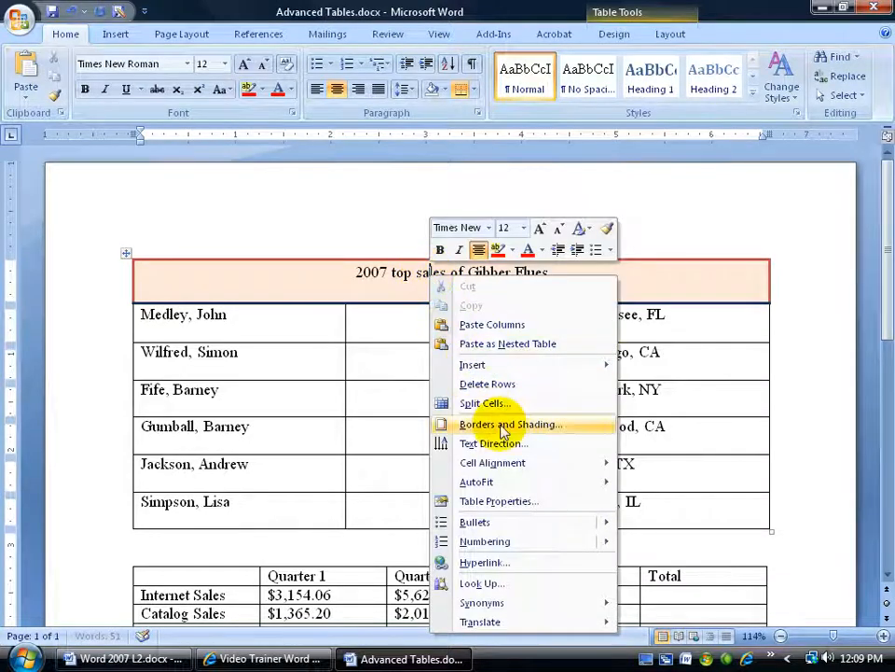
pyautogui.moveTo(506, 464)
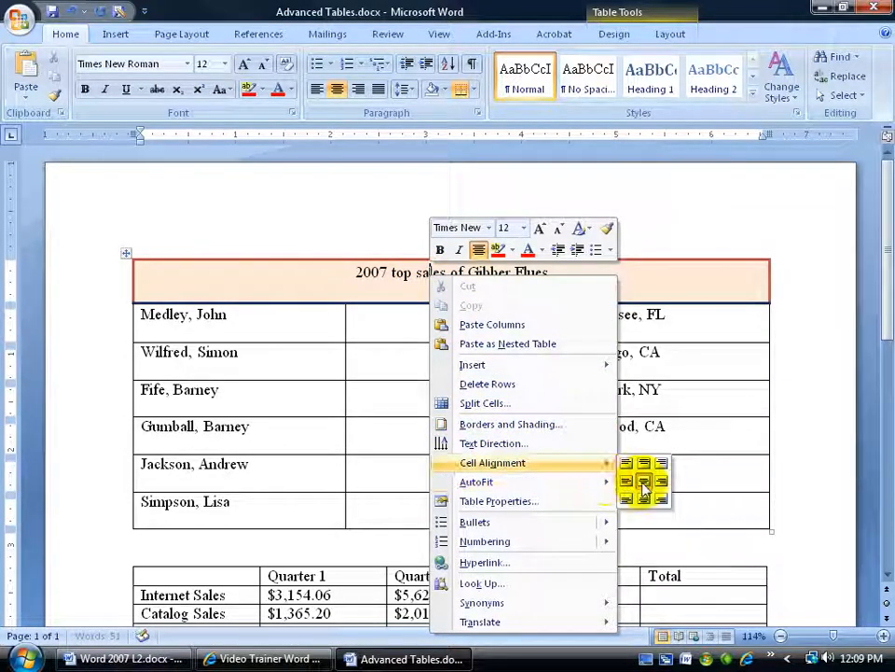
pyautogui.click(400, 276)
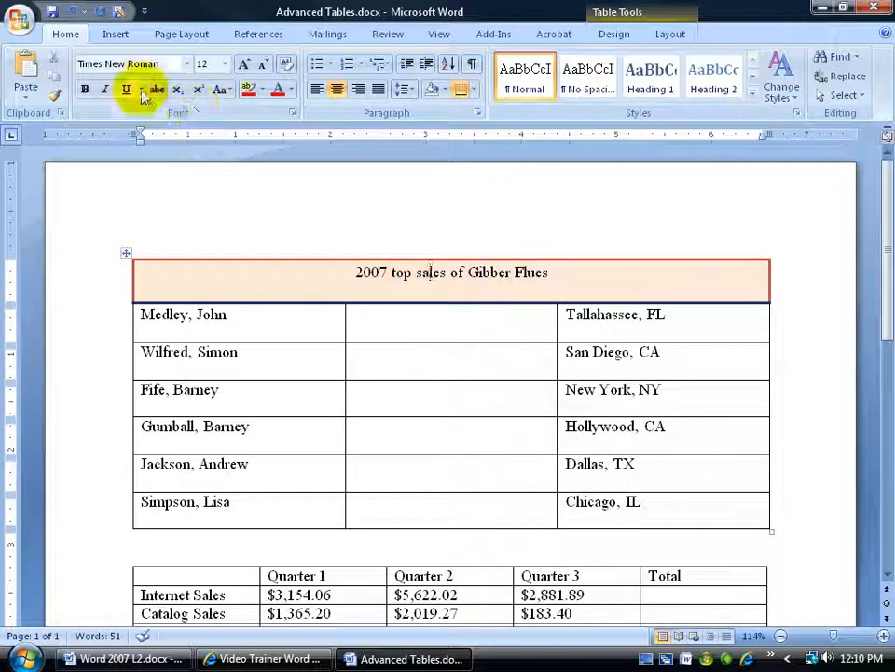
# - Show the formatting marks and delete the extra paragraph mark after the title text
pyautogui.click(473, 67)
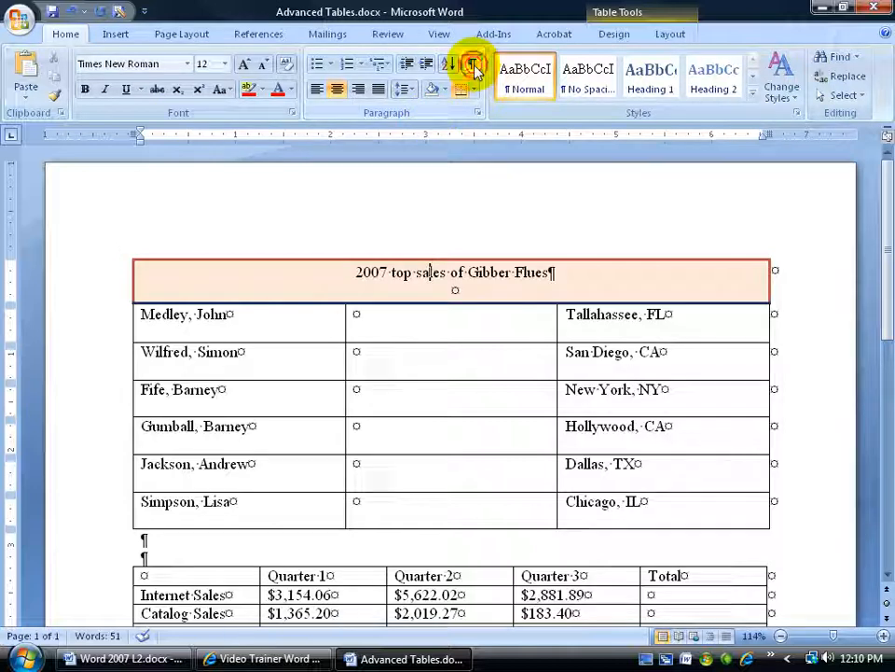
pyautogui.click(549, 271)
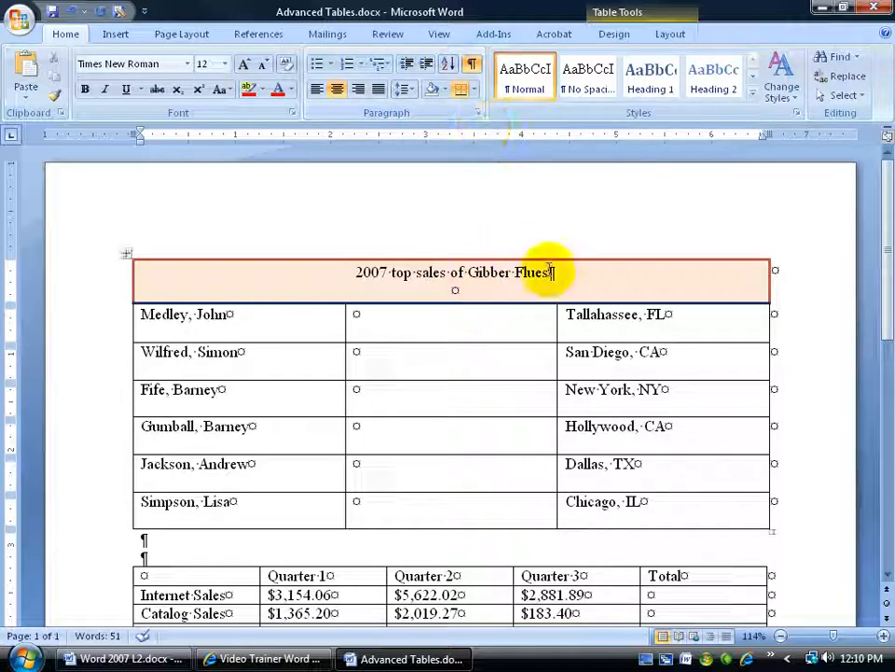
pyautogui.press('Delete')
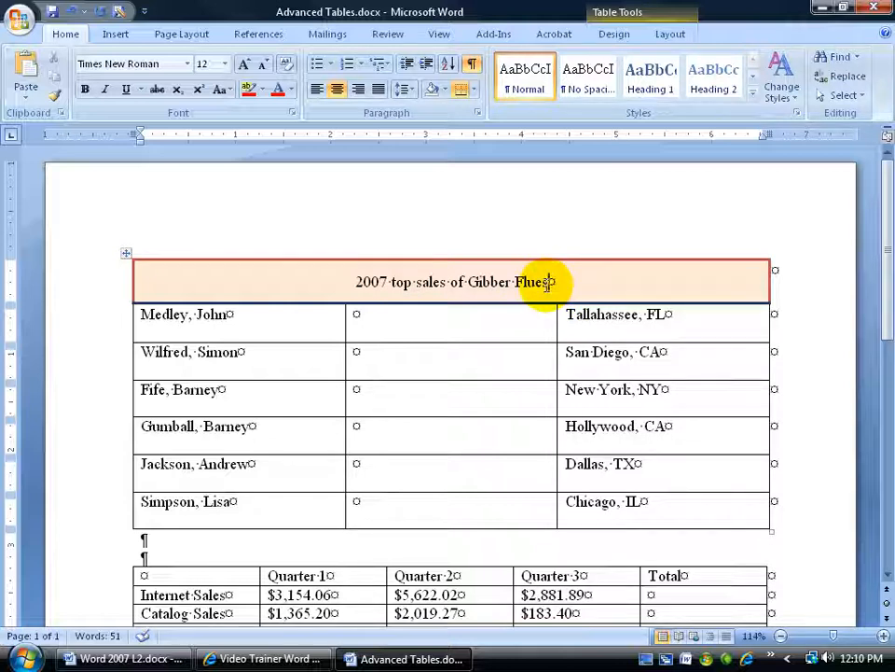
# - Insert another line break at the end of the title text and remove it again
pyautogui.press('Return')
pyautogui.hotkey('ctrl', 'l')
pyautogui.press('BackSpace')
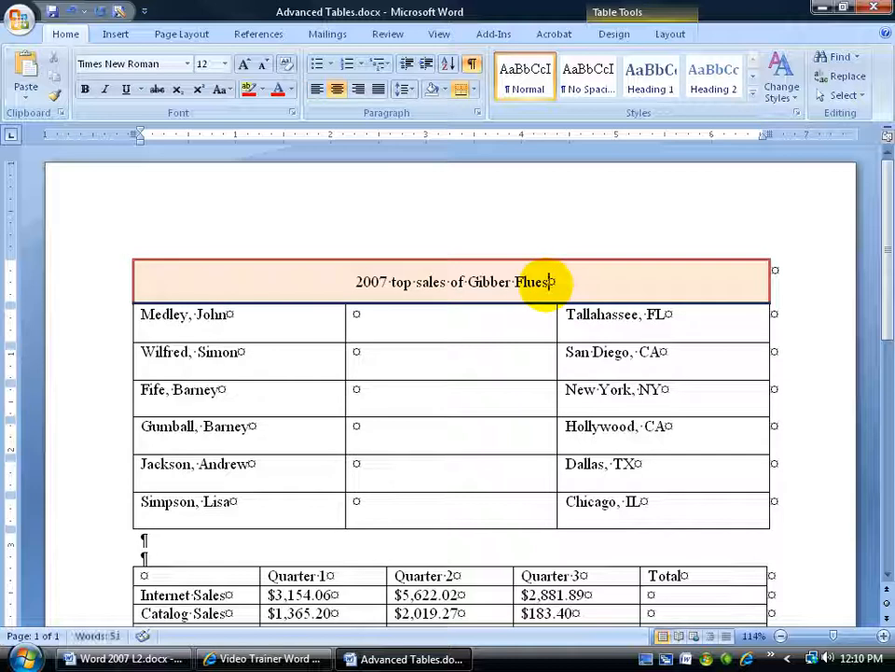